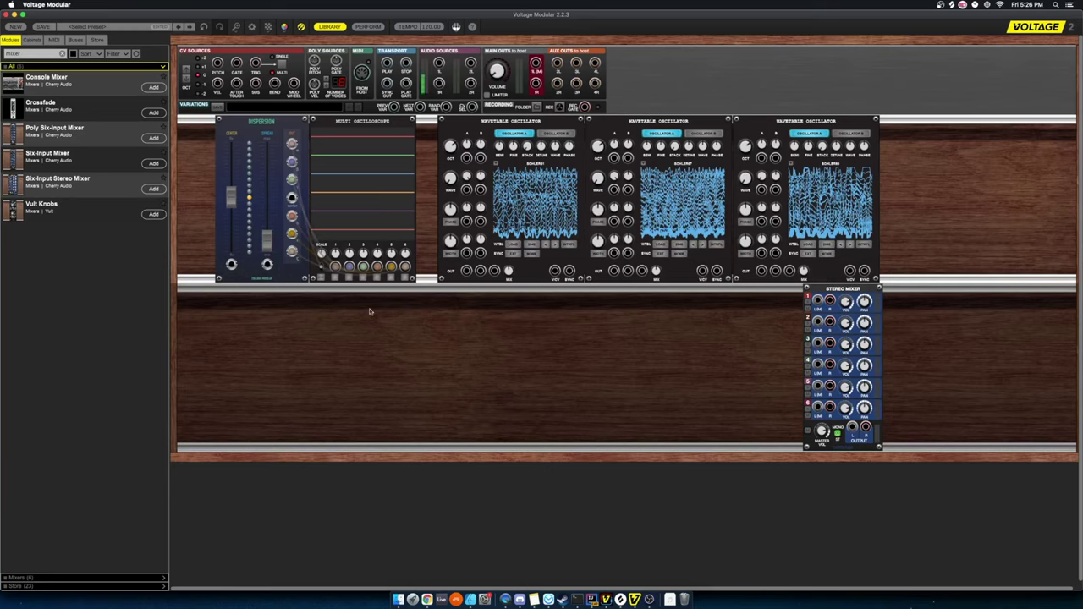
left_click(632, 122)
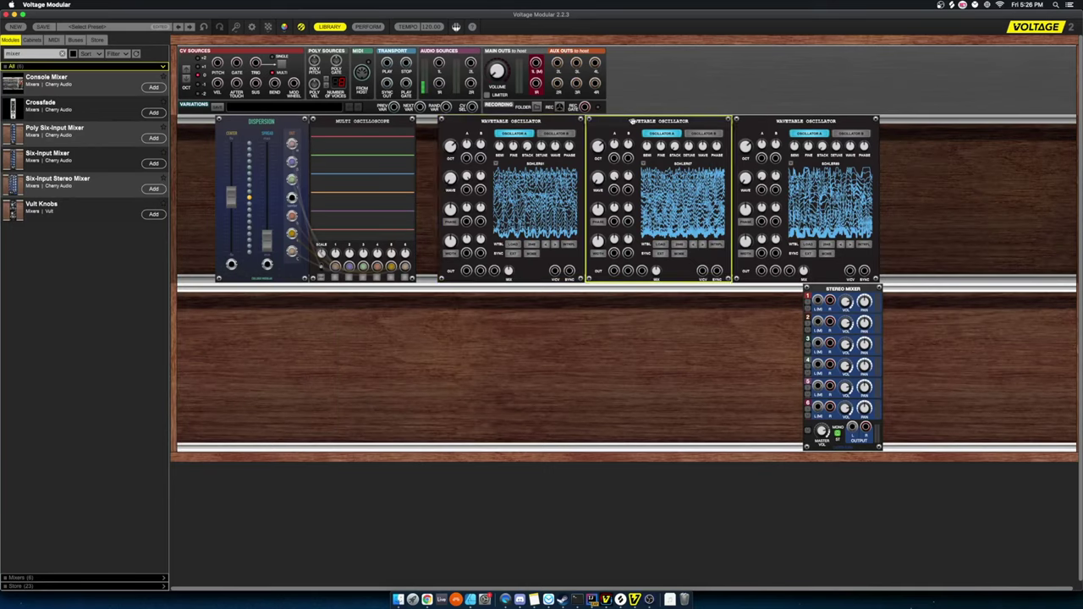
left_click(787, 122)
left_click(578, 364)
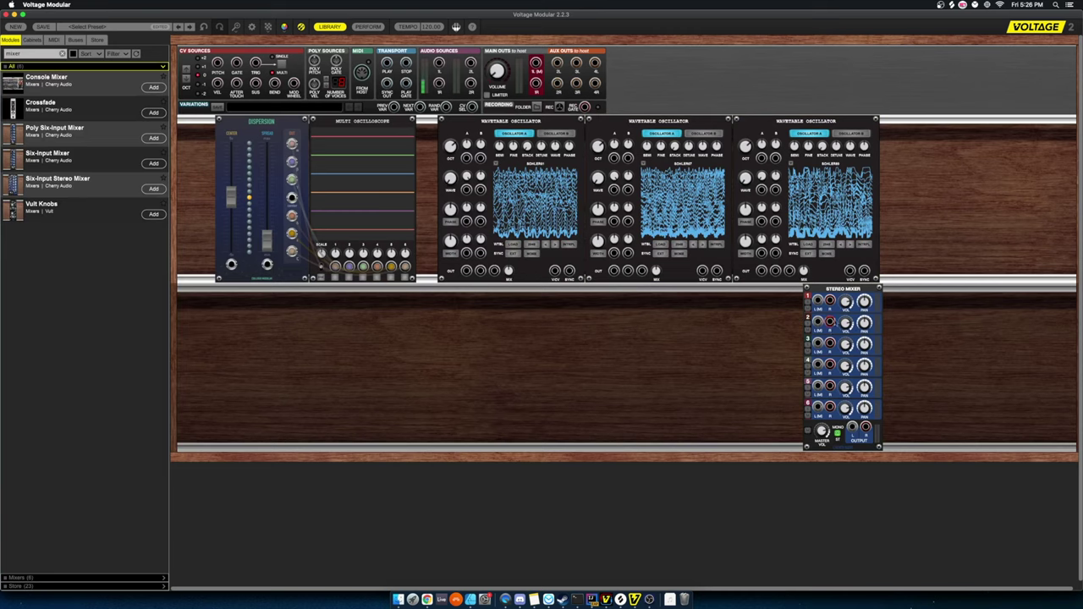
left_click(836, 289)
left_click(683, 359)
Patch the third output jack of each of the three Wavetable Oscillators into the left line inputs of Stereo Mixer channels 1, 2 and 3.
left_click_drag(496, 271, 818, 300)
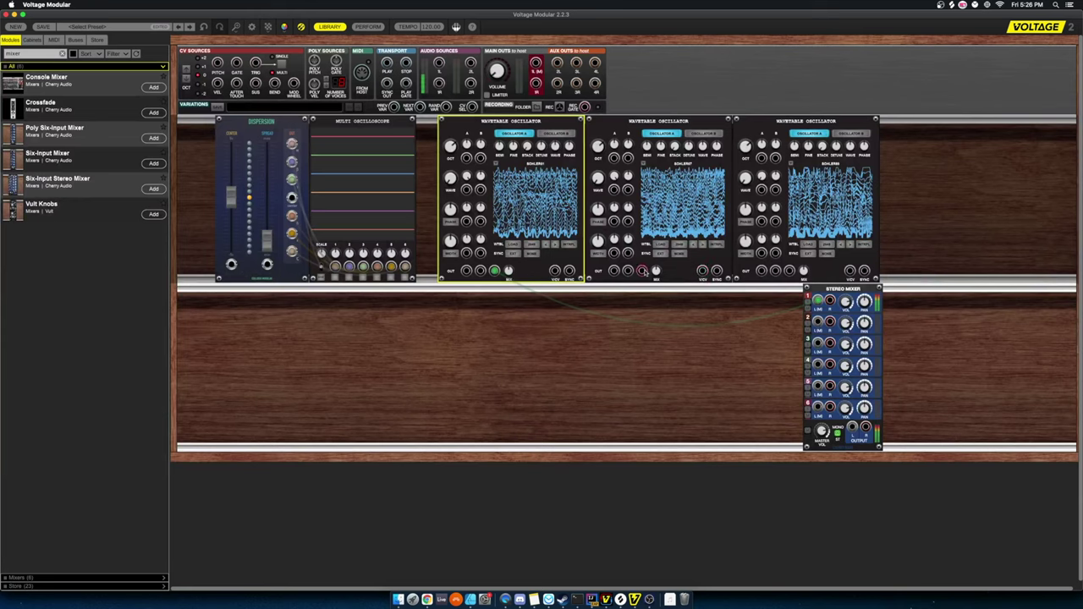
left_click_drag(643, 271, 818, 322)
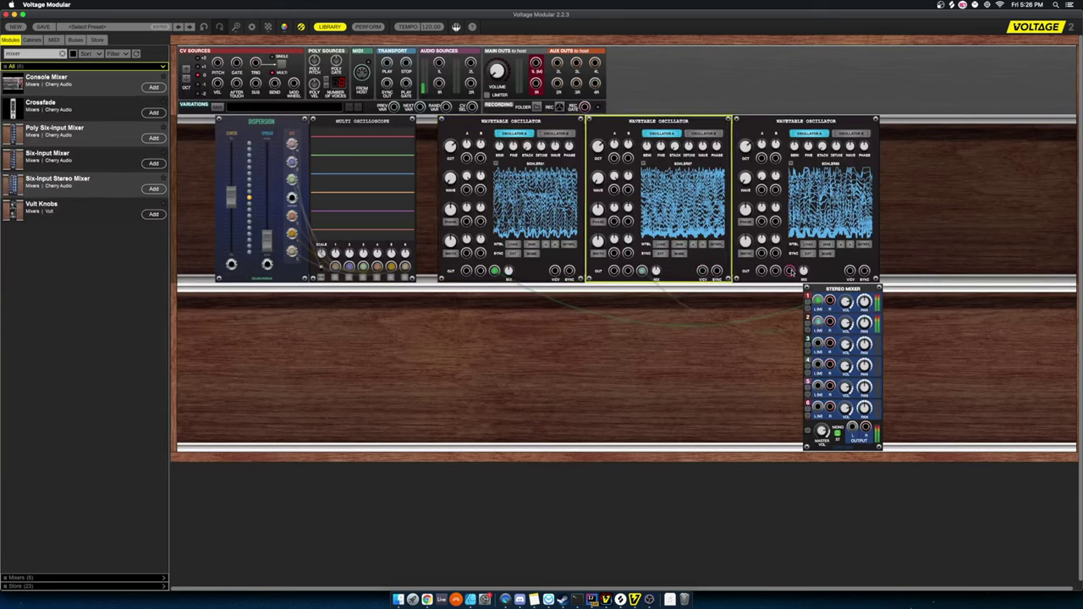
left_click_drag(791, 271, 818, 344)
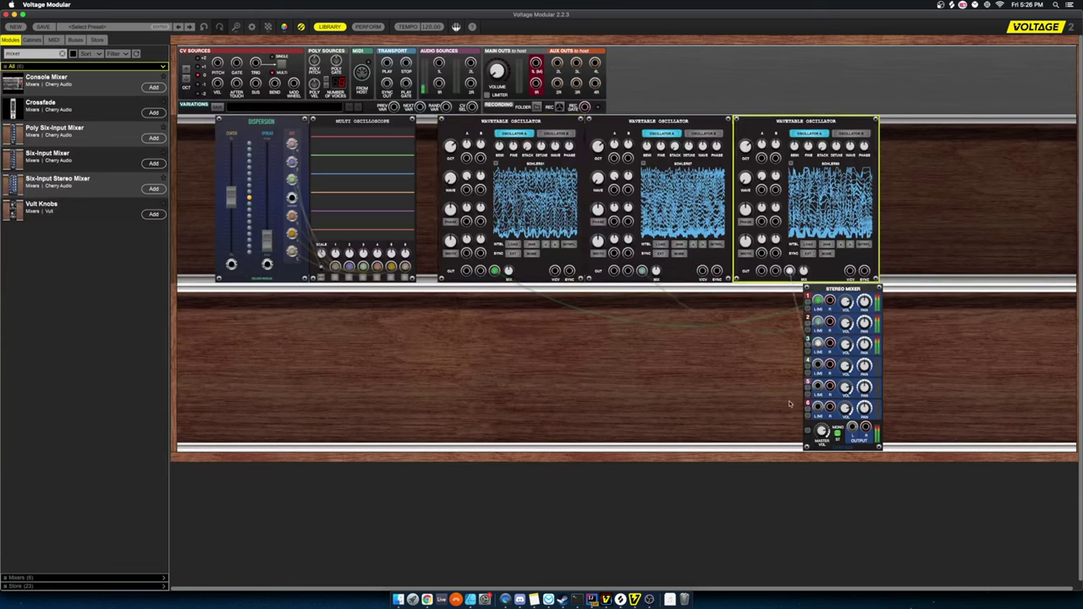
Patch the Stereo Mixer's left and right outputs into Main Outs 1L and 1R, and adjust the main output volume.
left_click_drag(851, 426, 536, 83)
left_click_drag(866, 427, 538, 85)
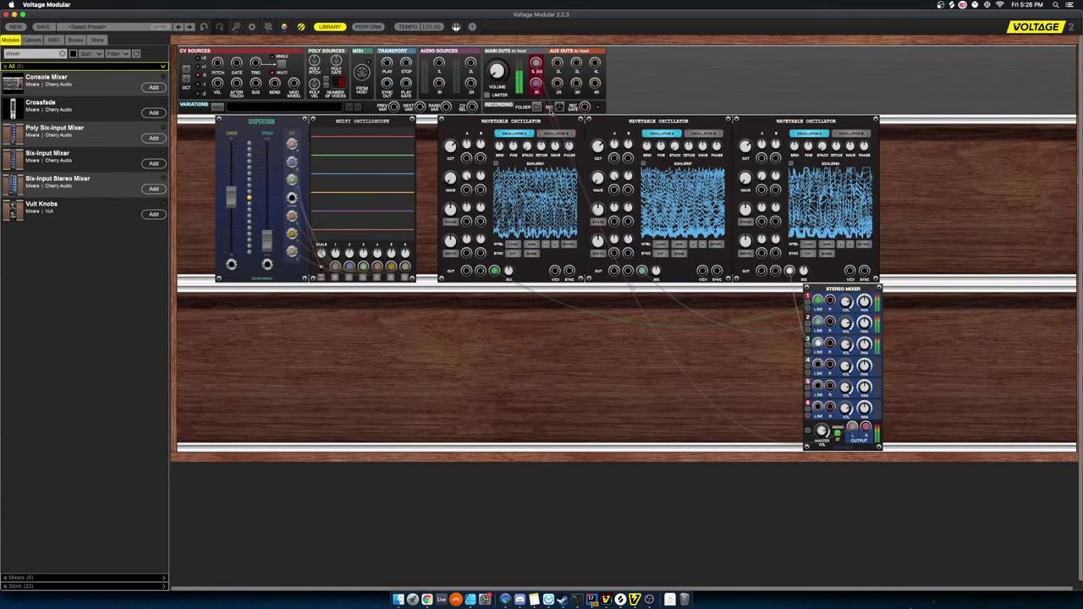
mouse_move(499, 74)
left_click_drag(499, 73, 498, 49)
Patch a separate Dispersion output into the Wave CV input of each of the three Wavetable Oscillators, and sweep the Spread slider to test them.
left_click_drag(452, 179, 455, 203)
left_click_drag(291, 144, 343, 155)
left_click_drag(266, 243, 267, 147)
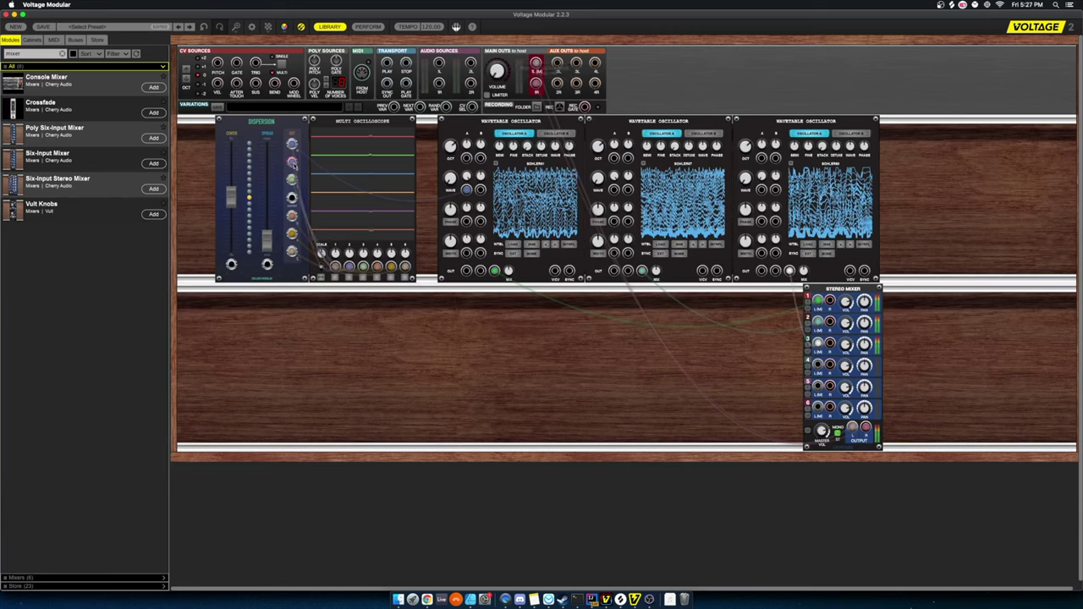
left_click(294, 165)
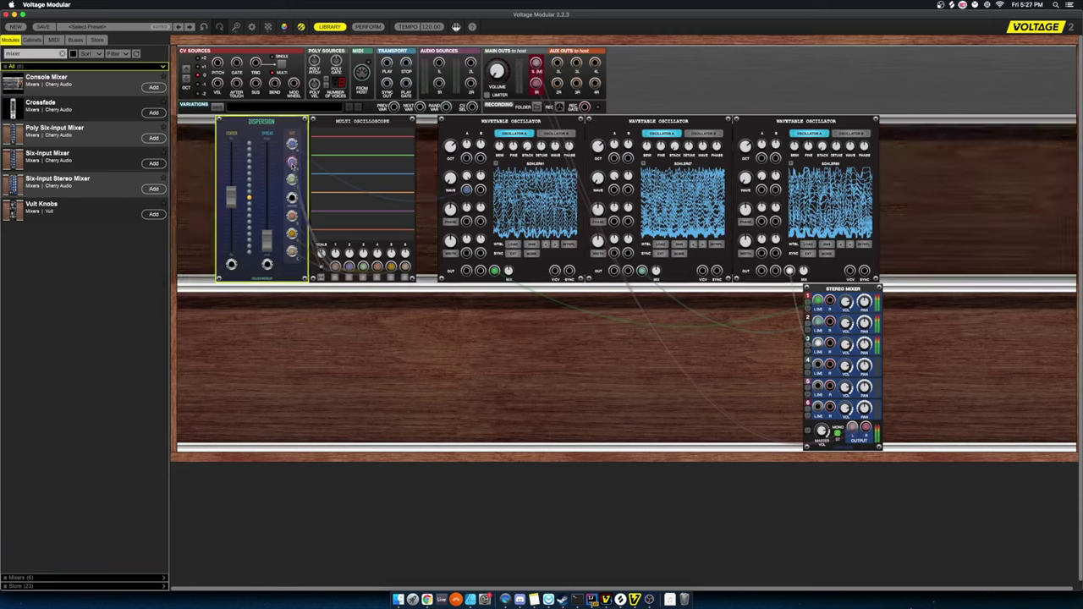
left_click_drag(294, 161, 613, 188)
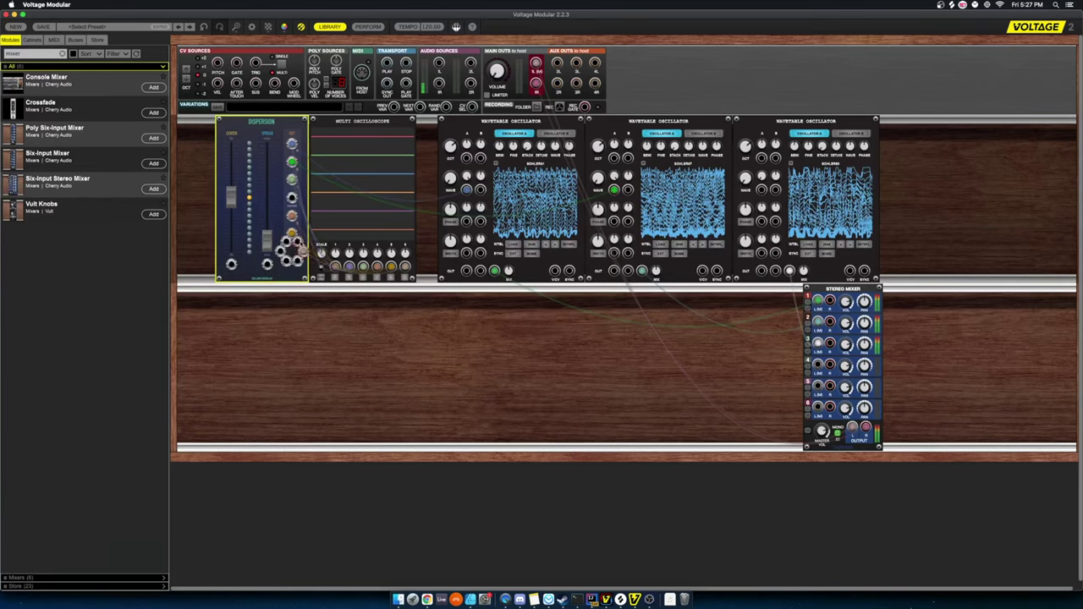
left_click_drag(291, 252, 760, 192)
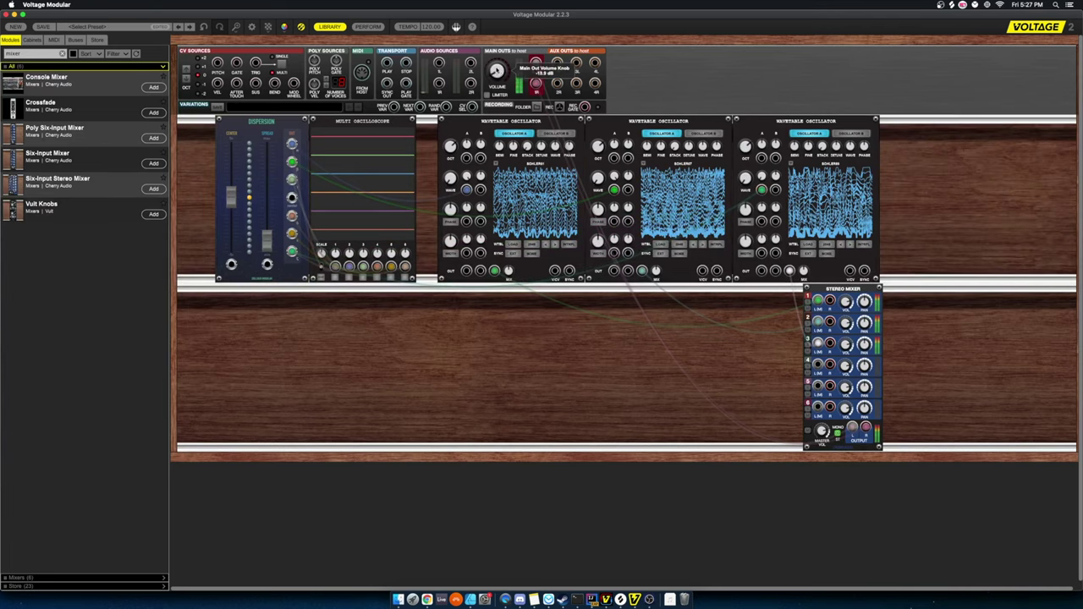
left_click_drag(268, 241, 267, 151)
Find the Vult Ferox module in the library, add two of them, and place them side by side after the third oscillator.
left_click(62, 53)
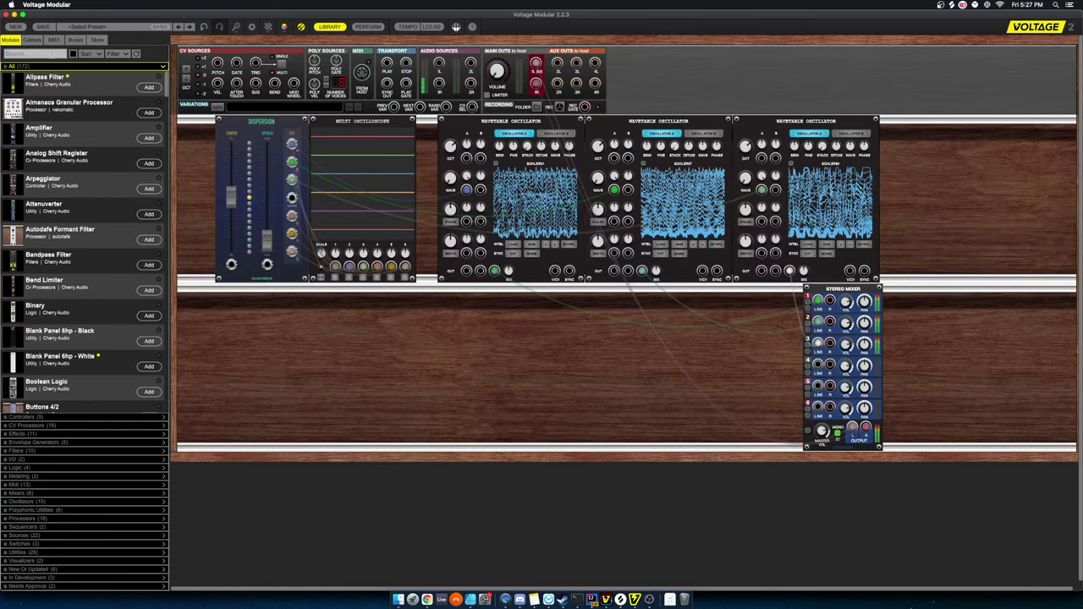
type("ferox")
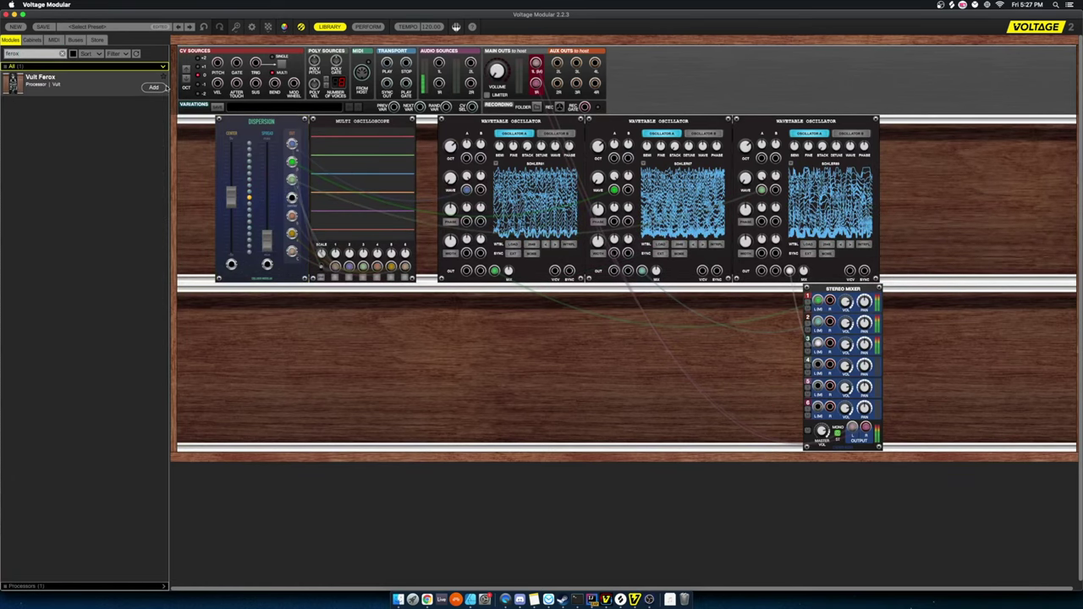
left_click(164, 87)
left_click(164, 87)
mouse_move(909, 124)
left_mouse_down()
mouse_move(908, 275)
mouse_move(908, 127)
mouse_move(910, 137)
left_mouse_up()
Reroute the mixer's left and right outputs through the two Ferox inputs and patch their LP outputs into the main outs.
left_click_drag(536, 63, 914, 261)
left_click_drag(536, 82, 981, 262)
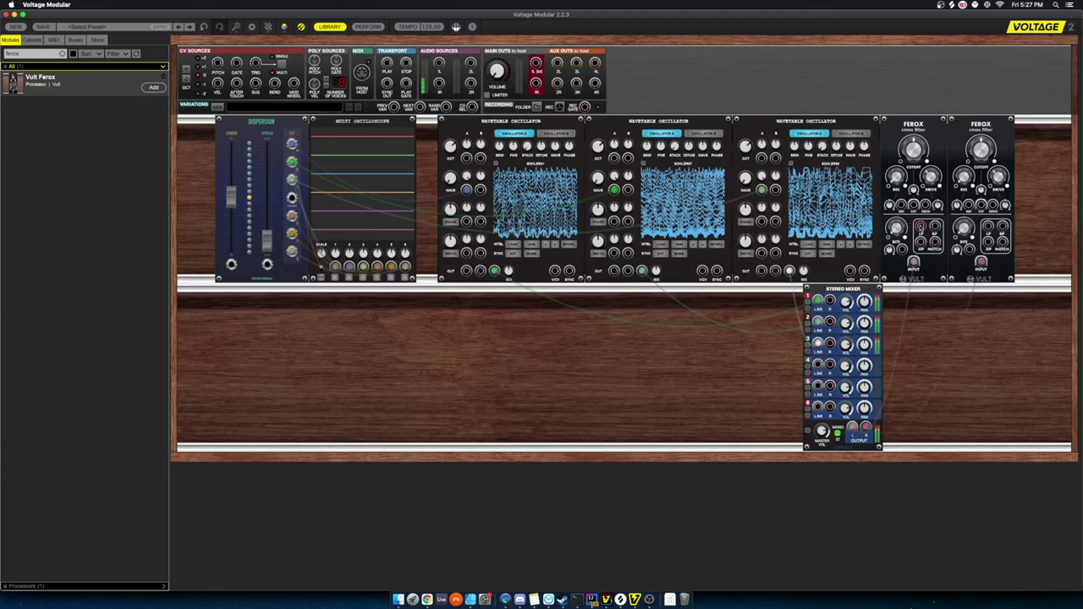
left_click(965, 227)
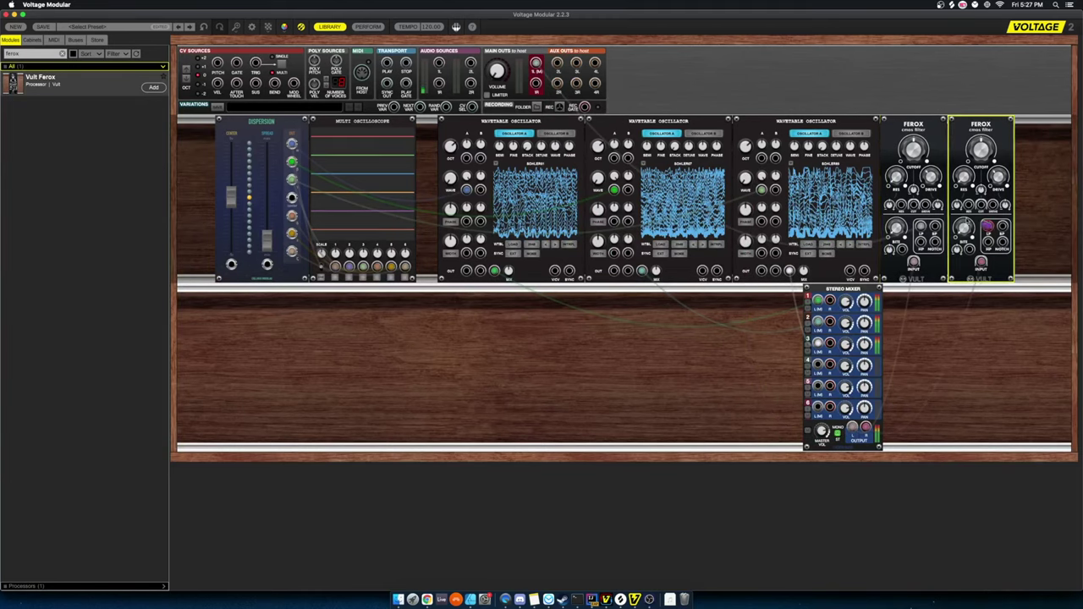
Adjust the Cutoff knobs on both Ferox filters.
left_click(918, 150)
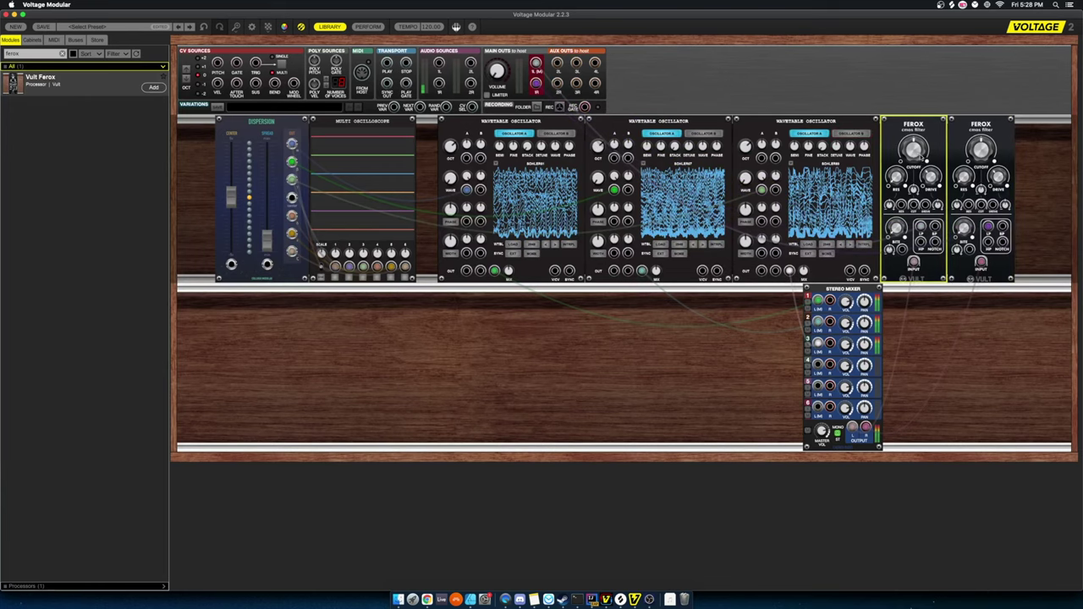
left_click_drag(920, 156, 923, 170)
left_click(980, 152)
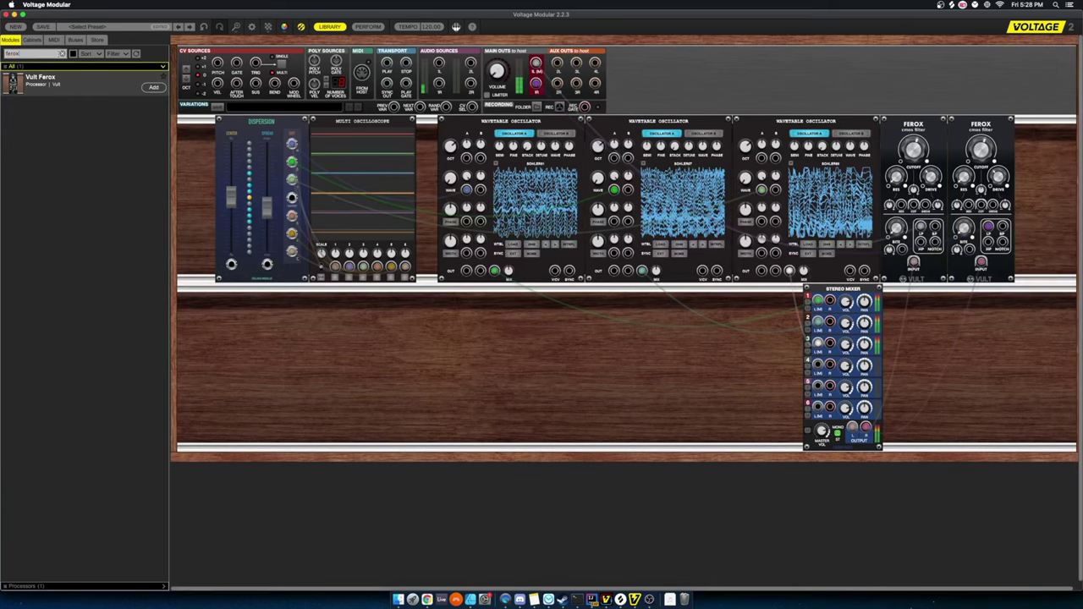
Find the Panner module in the library, add one, and place it below the first Wavetable Oscillator.
left_click(62, 53)
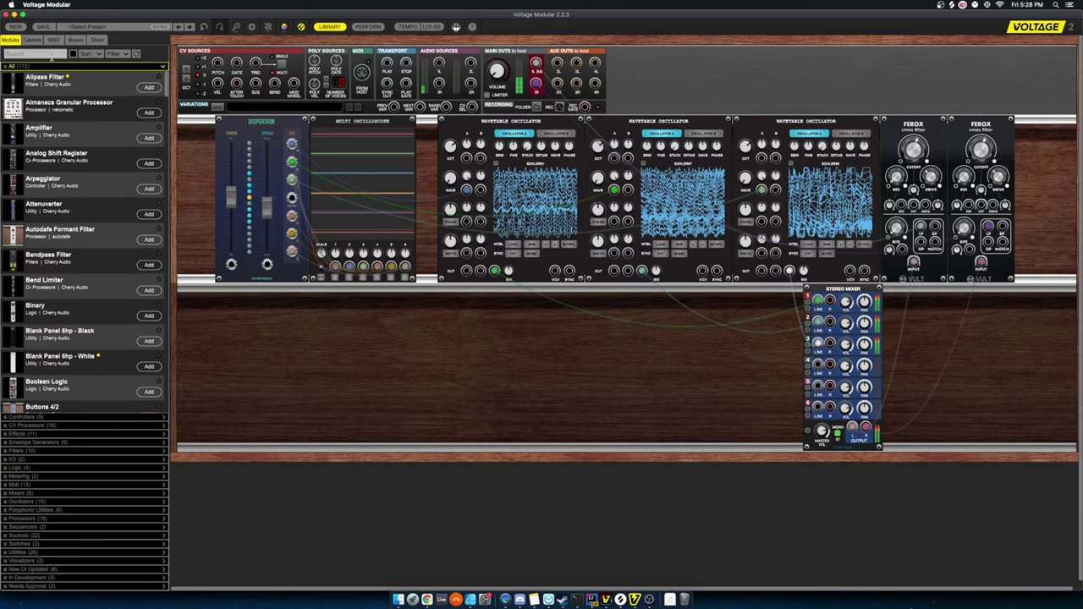
type("panner")
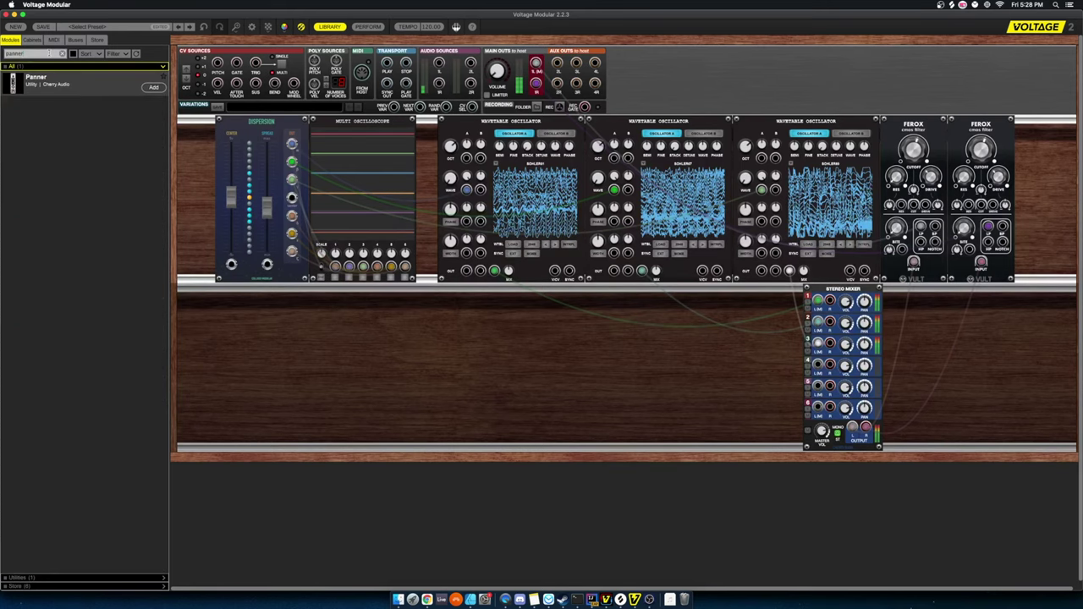
left_click(153, 87)
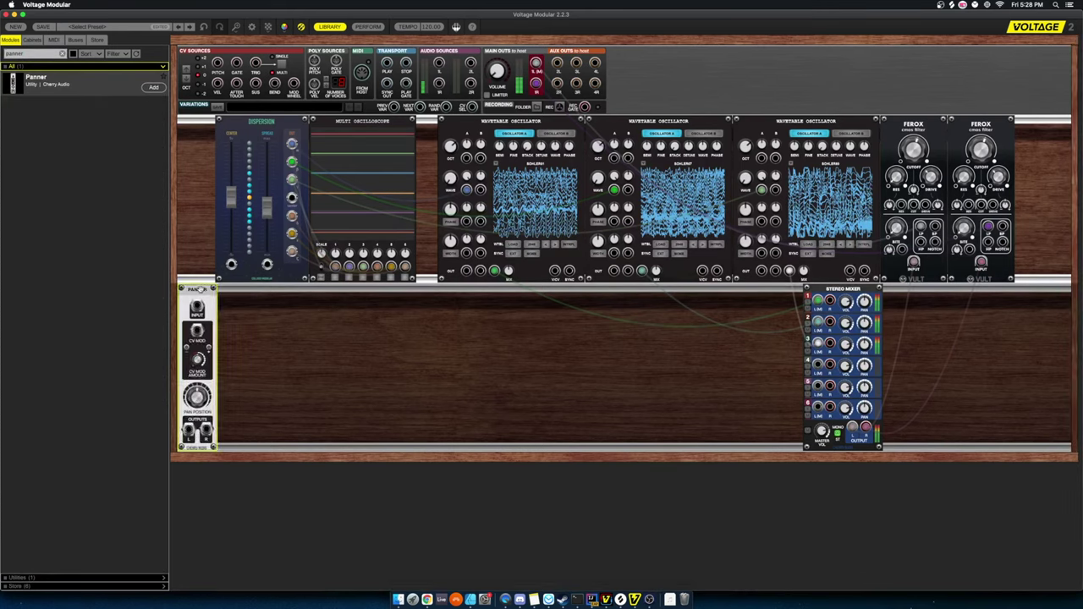
left_click_drag(197, 290, 475, 298)
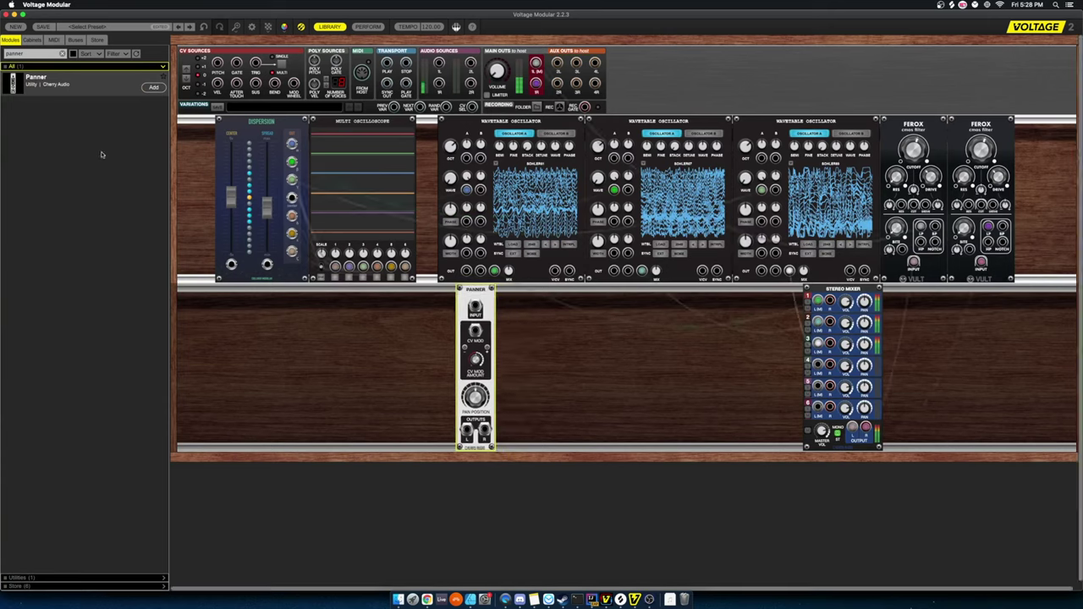
Add five more Panner modules to the cabinet.
left_click(153, 87)
left_click(153, 87)
left_click(154, 87)
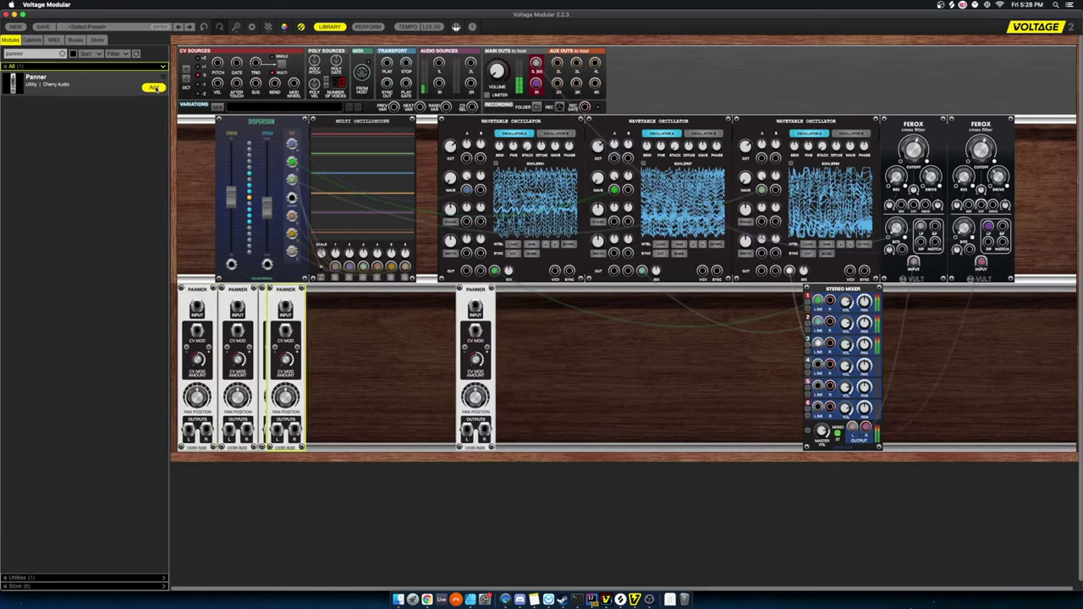
left_click(154, 88)
left_click(153, 87)
Line up the five added Panner modules in a row directly after the first one.
left_click_drag(362, 292, 518, 292)
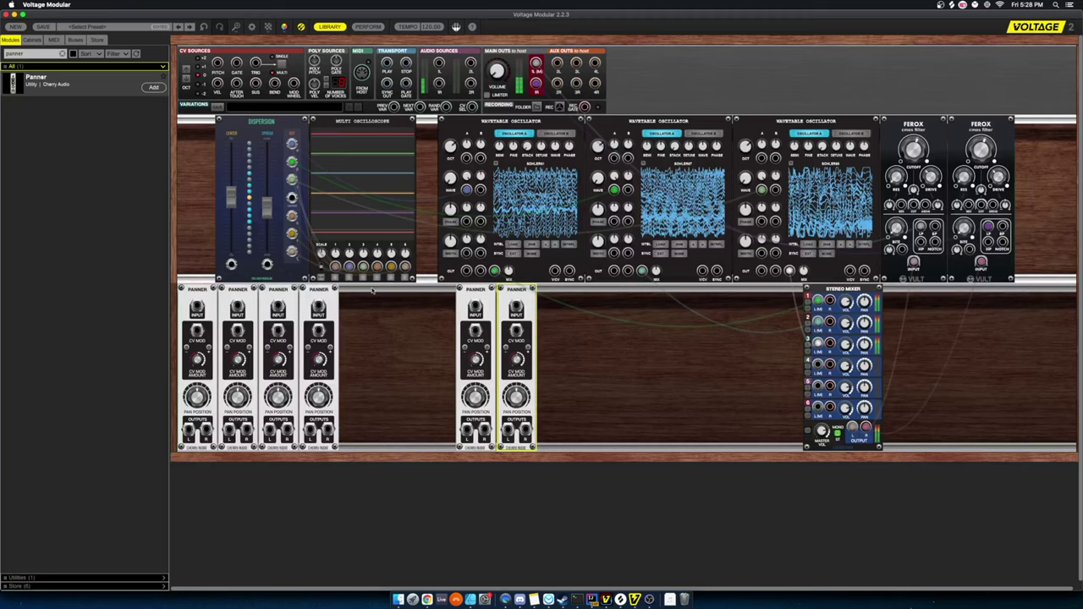
left_click_drag(320, 292, 559, 292)
left_click_drag(279, 292, 599, 292)
left_click_drag(228, 290, 639, 292)
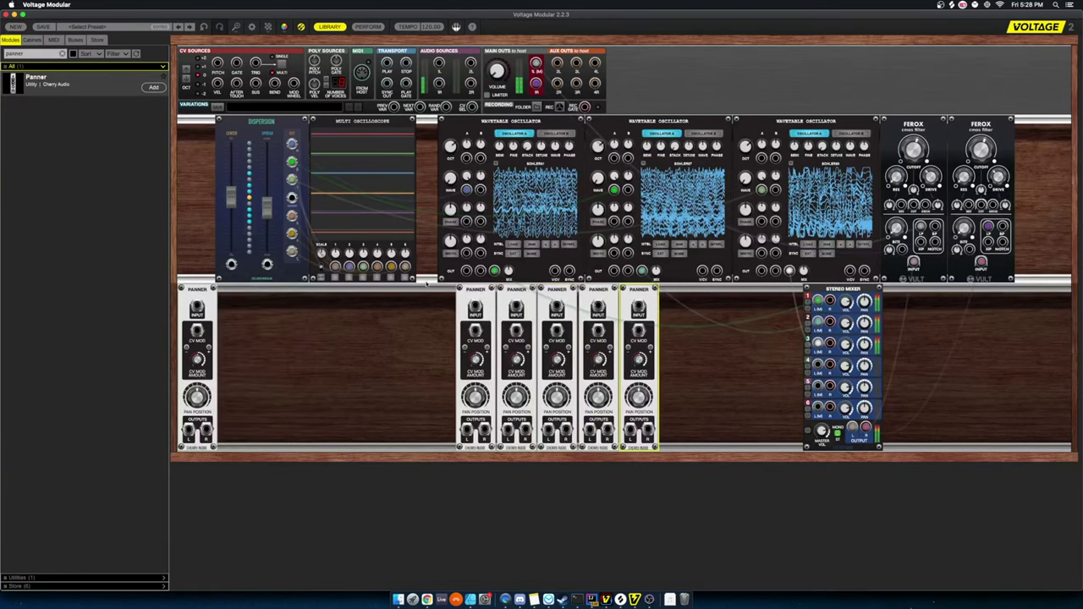
left_click_drag(207, 296, 689, 293)
Patch each oscillator's A and B outputs through the six panners into Stereo Mixer channels 1 to 6, and place the mixer beside the last panner.
left_click_drag(494, 271, 808, 301)
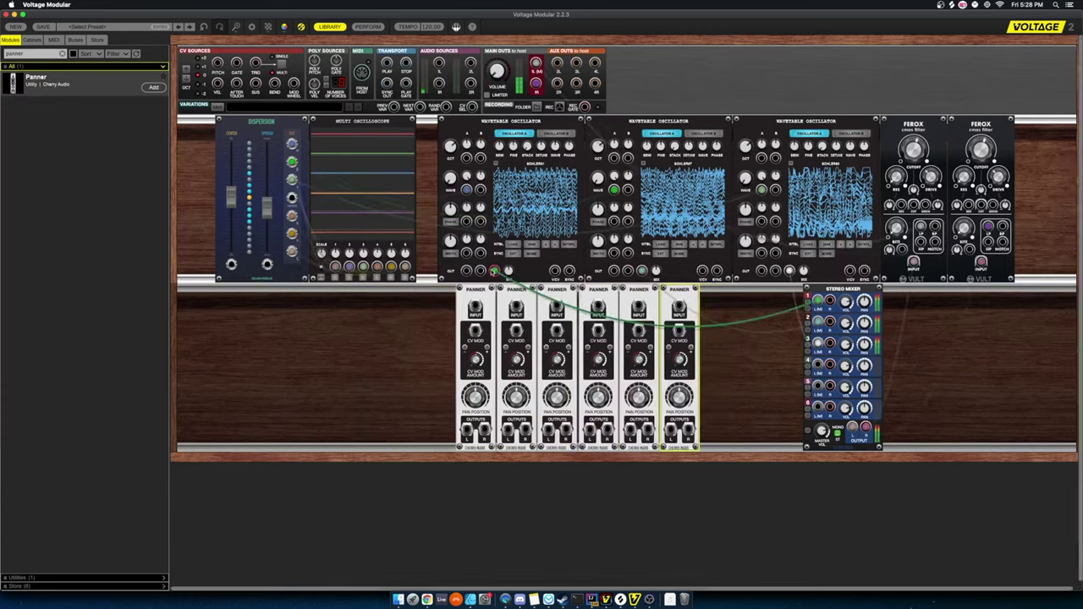
left_click_drag(495, 270, 467, 271)
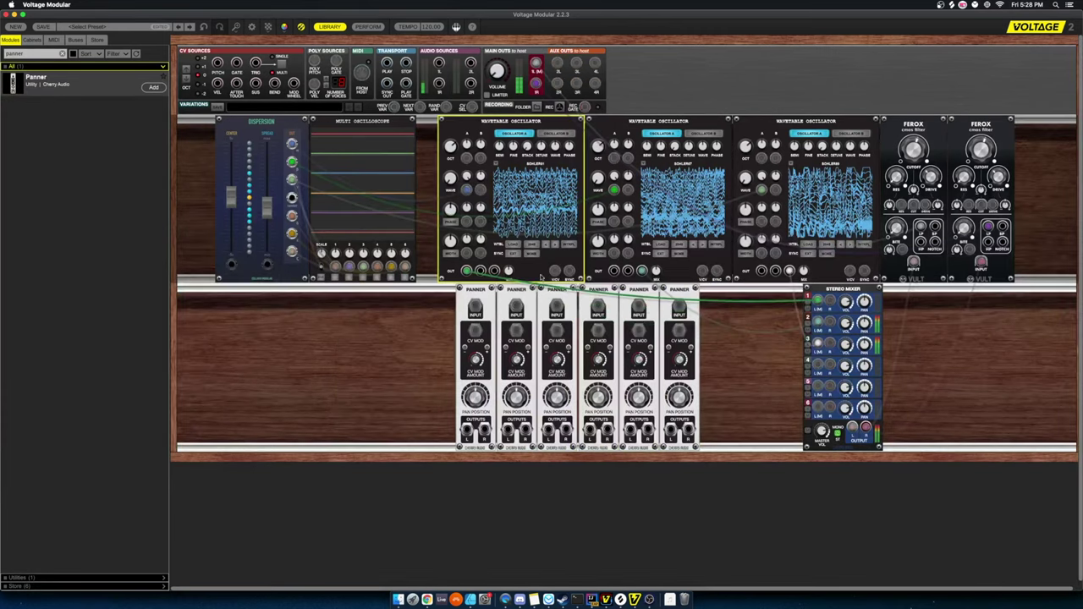
left_click_drag(818, 301, 473, 315)
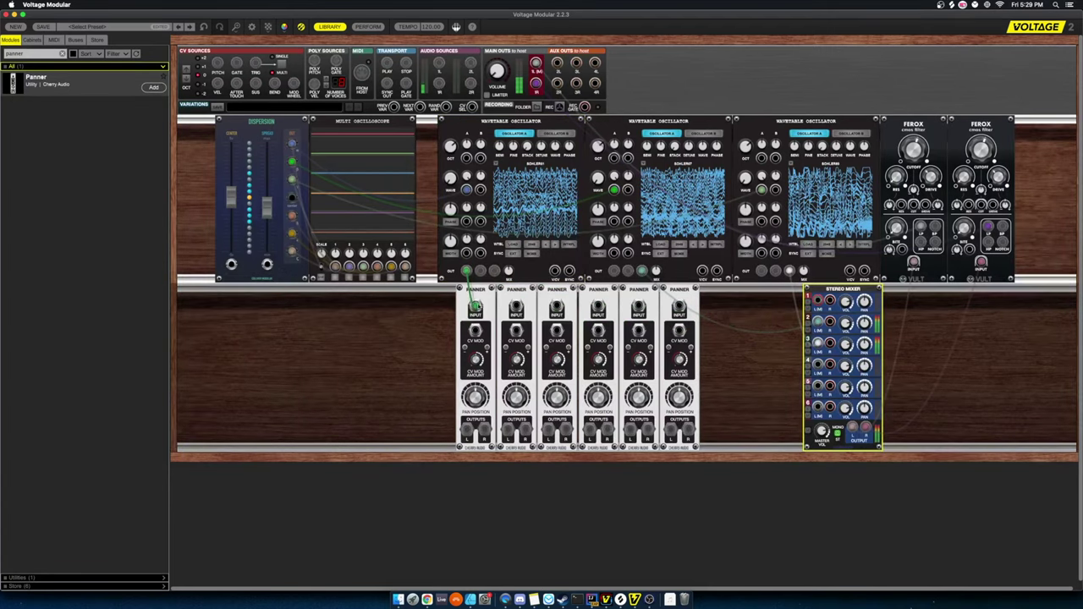
left_click(491, 275)
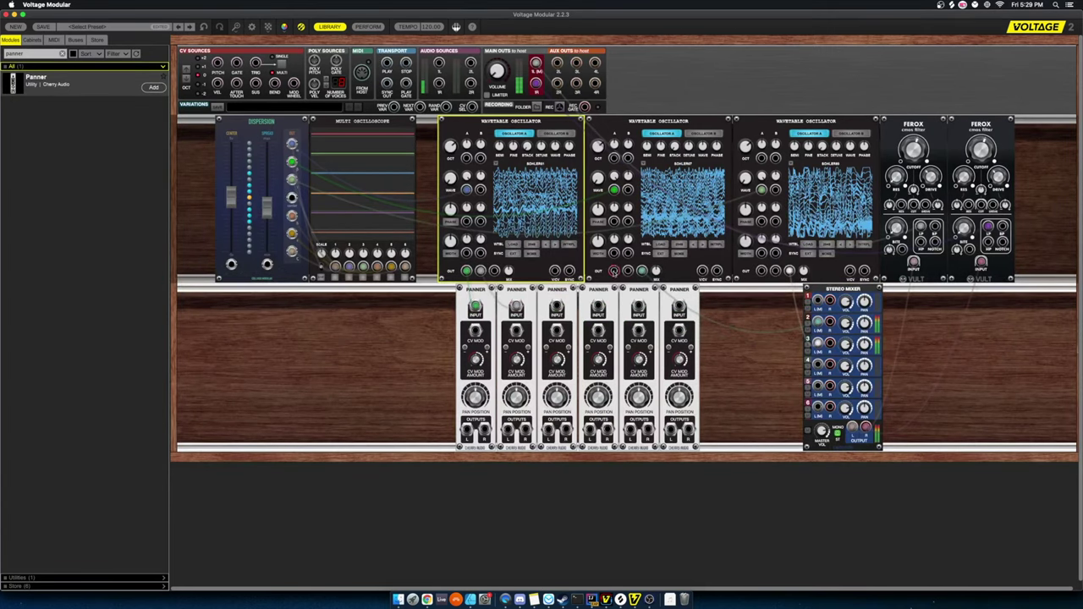
left_click_drag(614, 271, 598, 306)
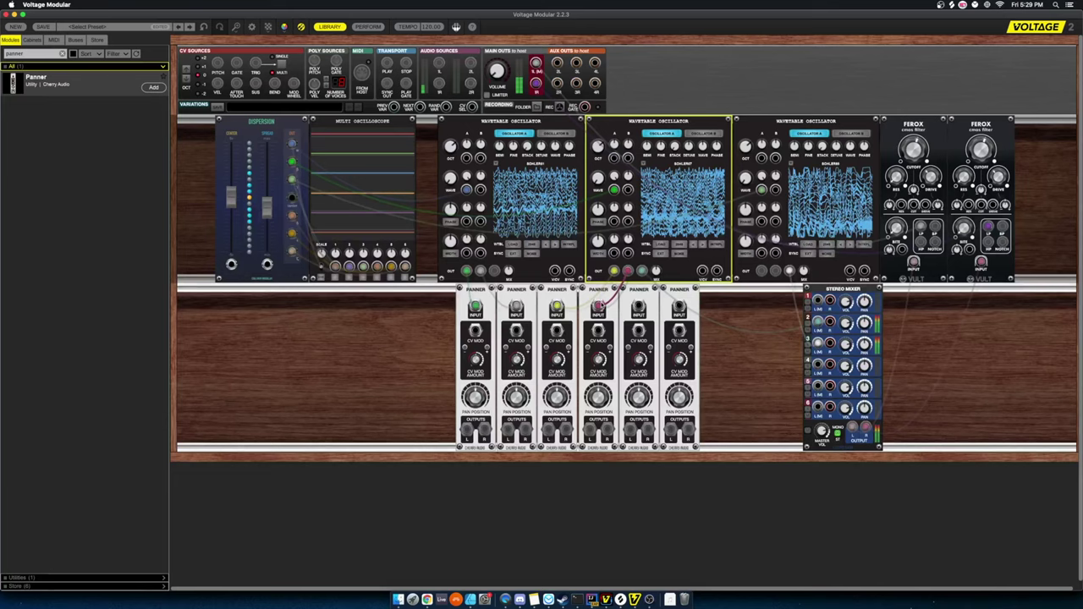
left_click_drag(818, 323, 760, 294)
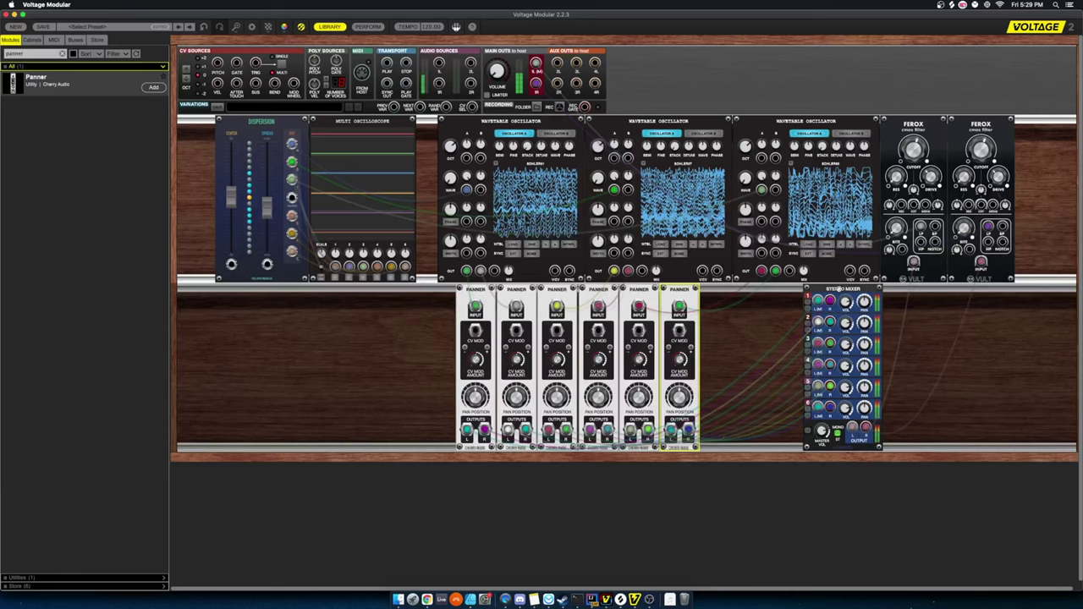
left_click_drag(835, 289, 733, 290)
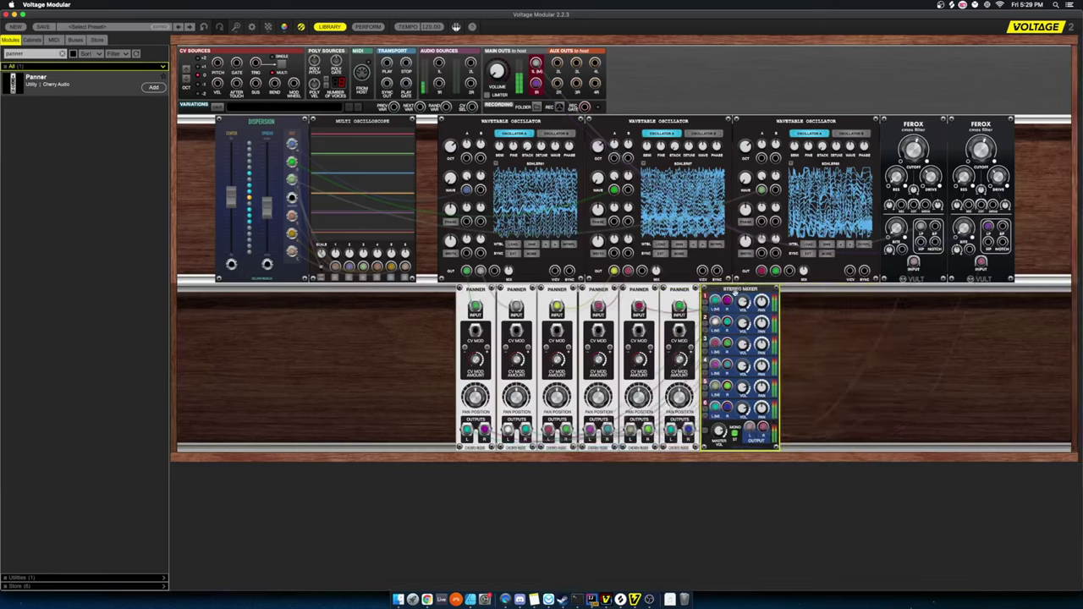
Patch six Dispersion outputs, skipping the middle one, in order to the CV Mod inputs of the six panners.
left_click(292, 219)
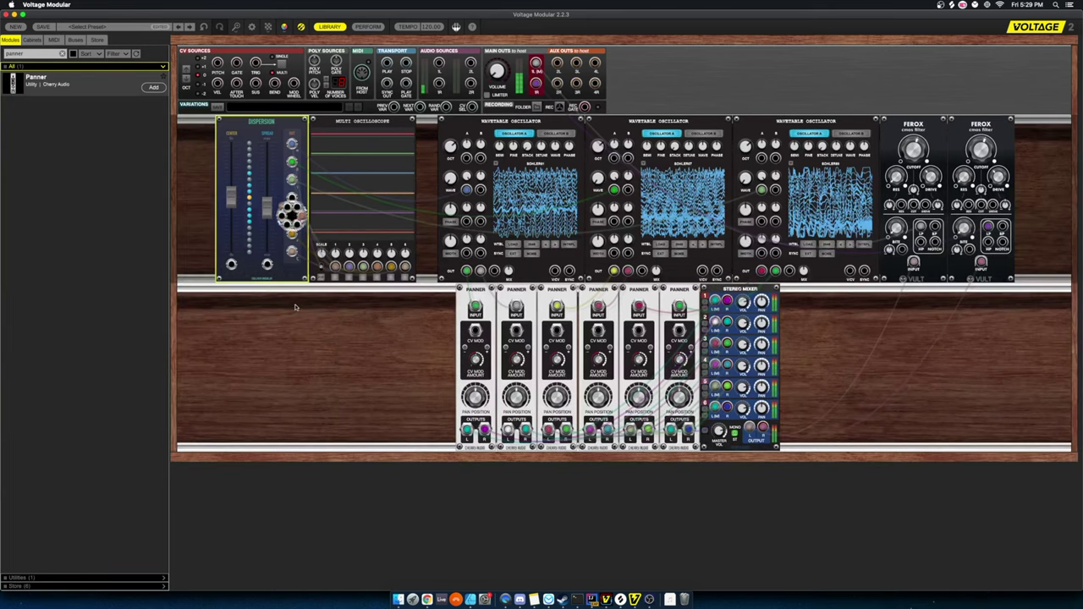
mouse_move(292, 143)
left_click_drag(295, 138, 476, 331)
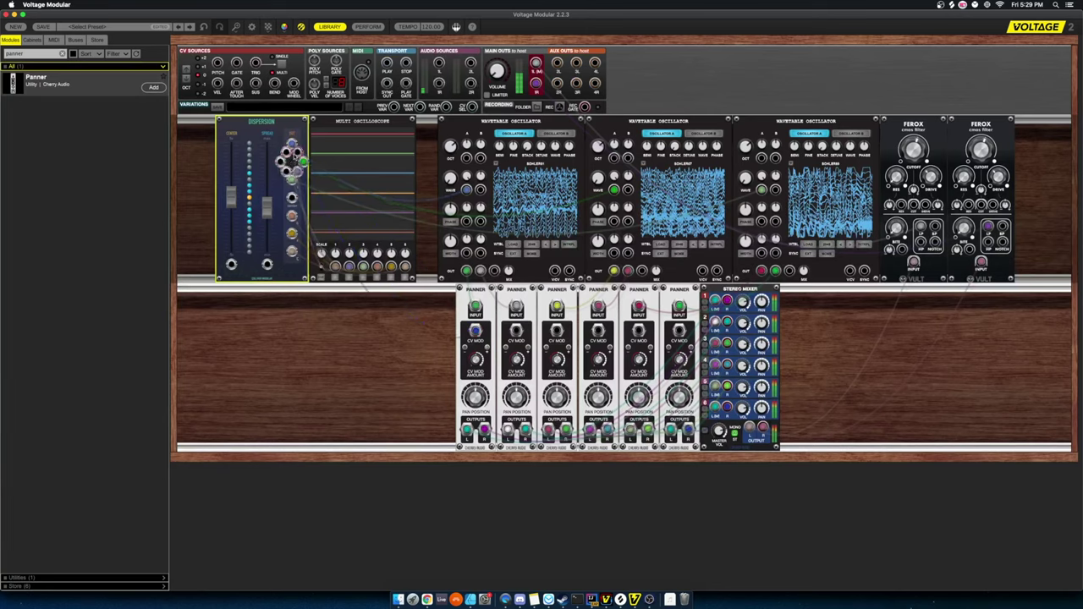
left_click_drag(297, 155, 516, 330)
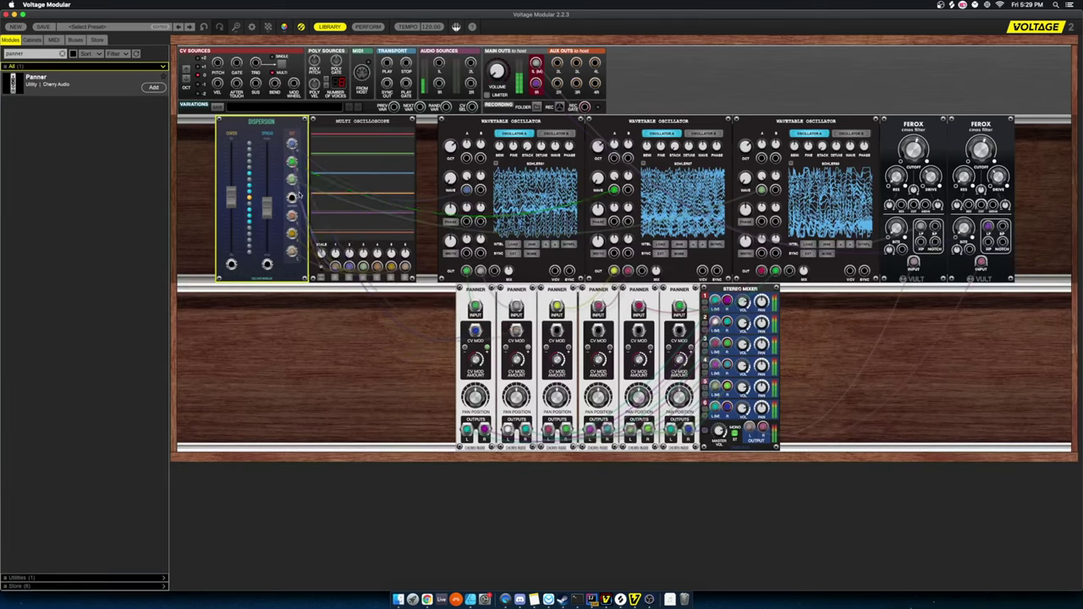
left_click_drag(297, 173, 557, 331)
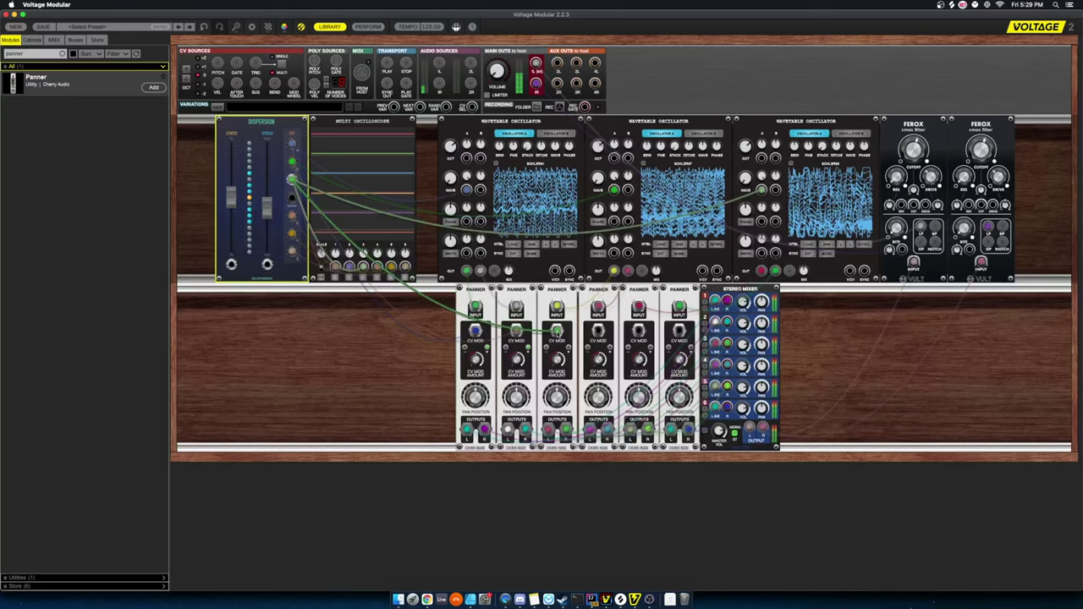
left_click(292, 215)
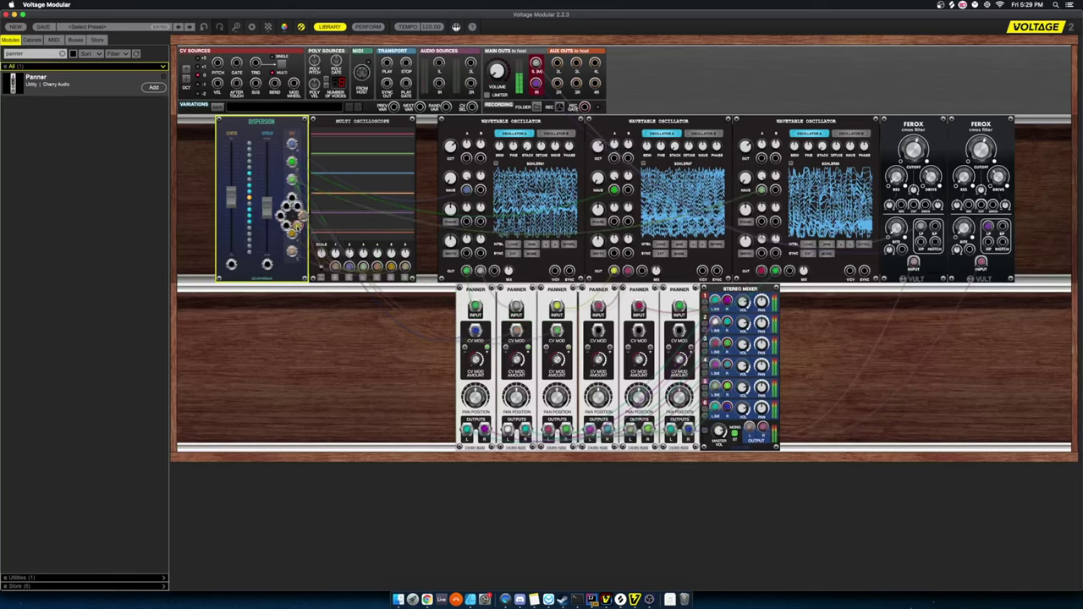
left_click_drag(297, 226, 598, 331)
mouse_move(296, 241)
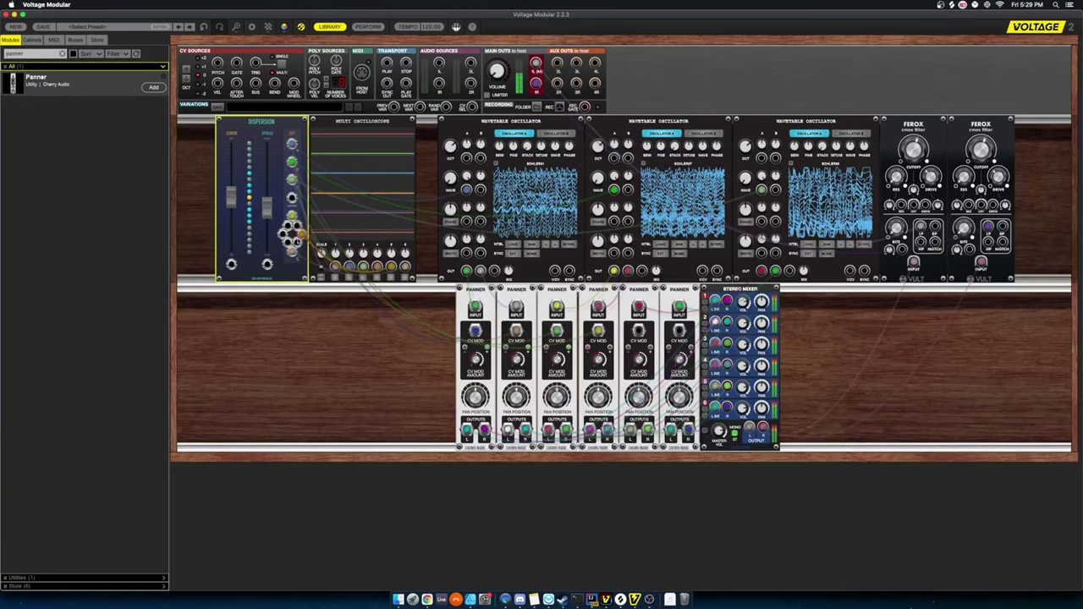
left_click_drag(292, 236, 292, 238)
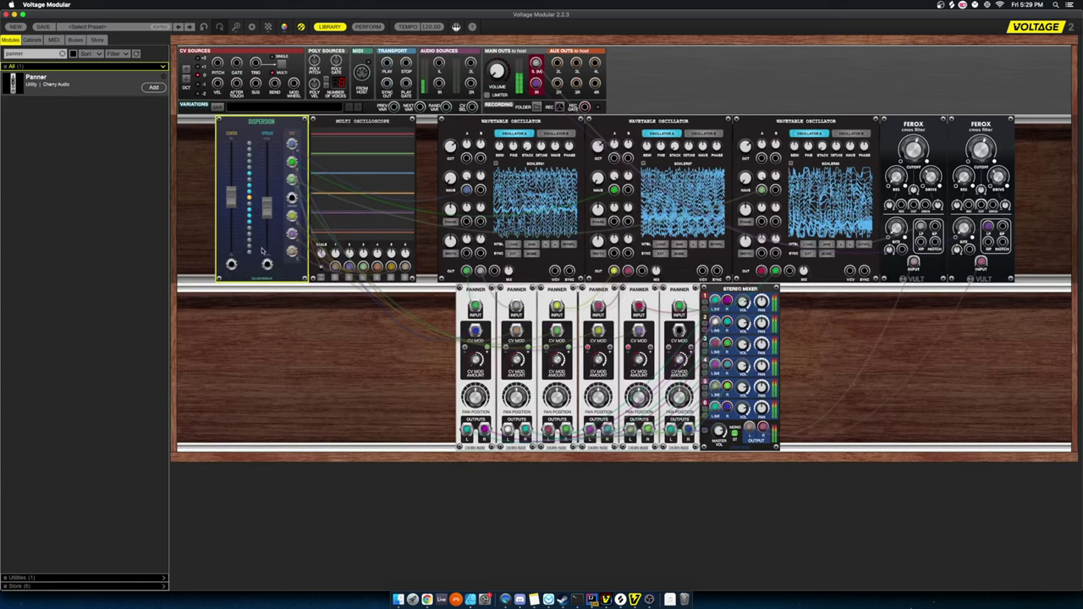
left_click_drag(292, 252, 679, 331)
Raise the Dispersion spread to 1.00, bring it down to 0.00, and adjust the main output volume.
left_click_drag(493, 74, 494, 67)
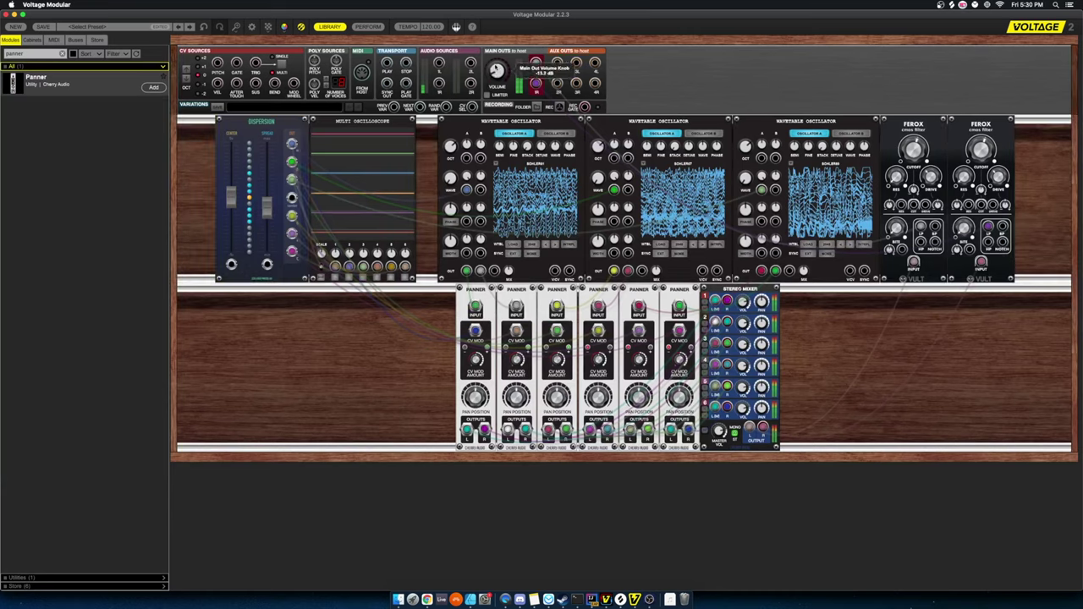
mouse_move(268, 203)
left_mouse_down()
mouse_move(266, 165)
mouse_move(264, 206)
left_mouse_up()
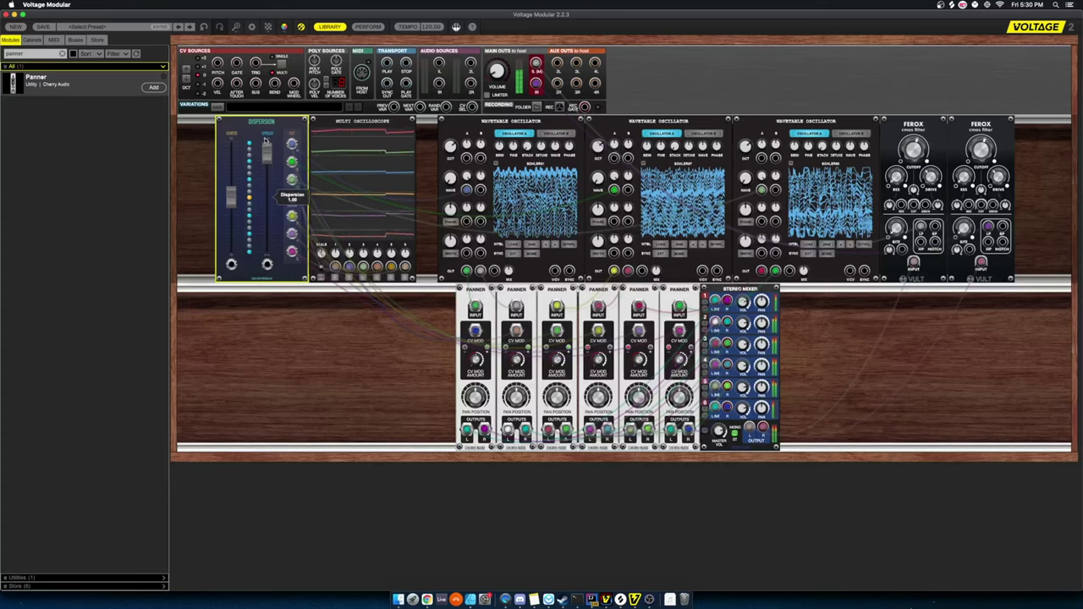
left_click_drag(265, 206, 265, 242)
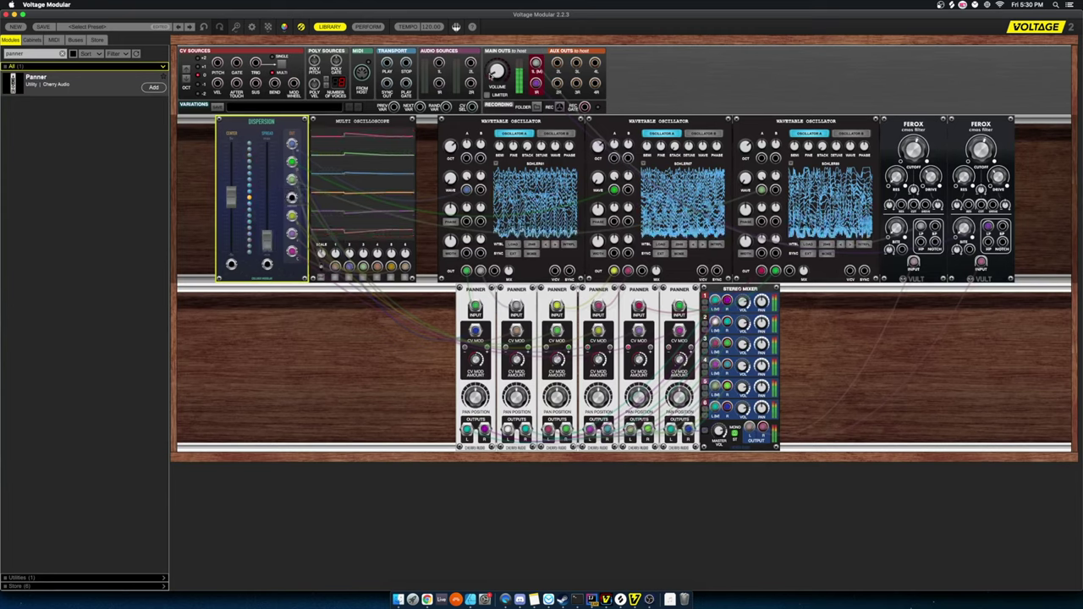
left_click_drag(496, 69, 497, 74)
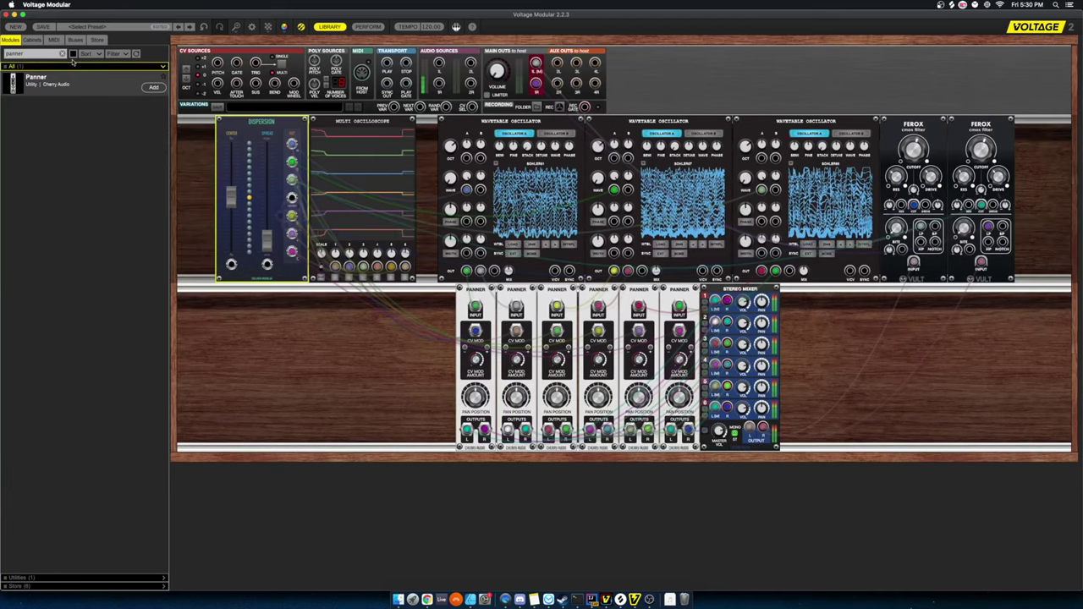
Clear the Panner search from the module library.
left_click(63, 54)
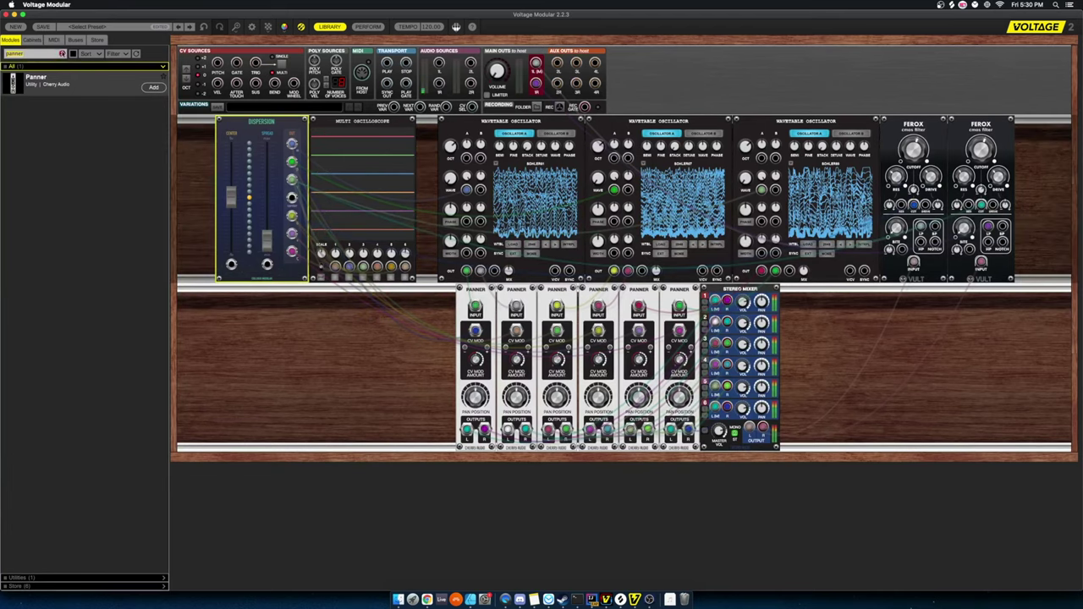
left_click(62, 54)
mouse_move(268, 218)
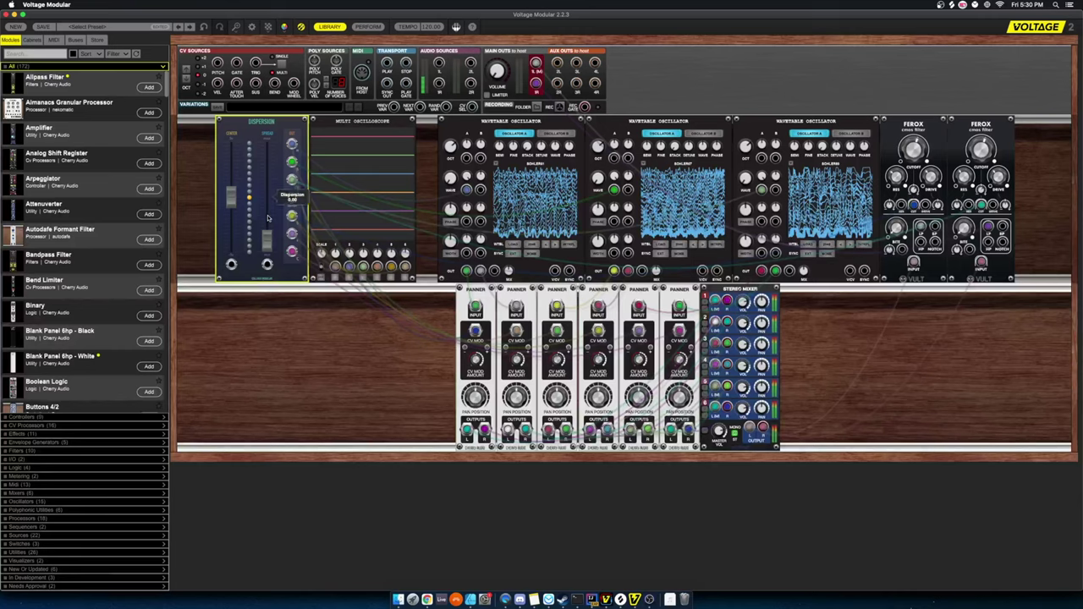
left_click(314, 325)
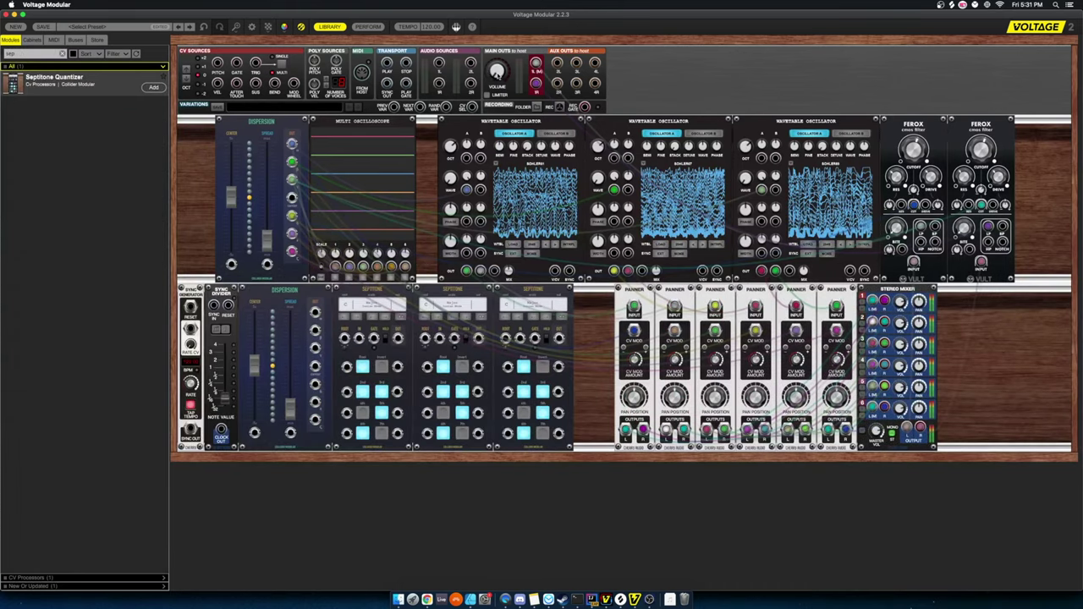
Patch the Sync Generator's output into the Sync Divider's sync input and set the divider's note value to quarter notes.
mouse_move(496, 73)
left_click_drag(191, 428, 214, 305)
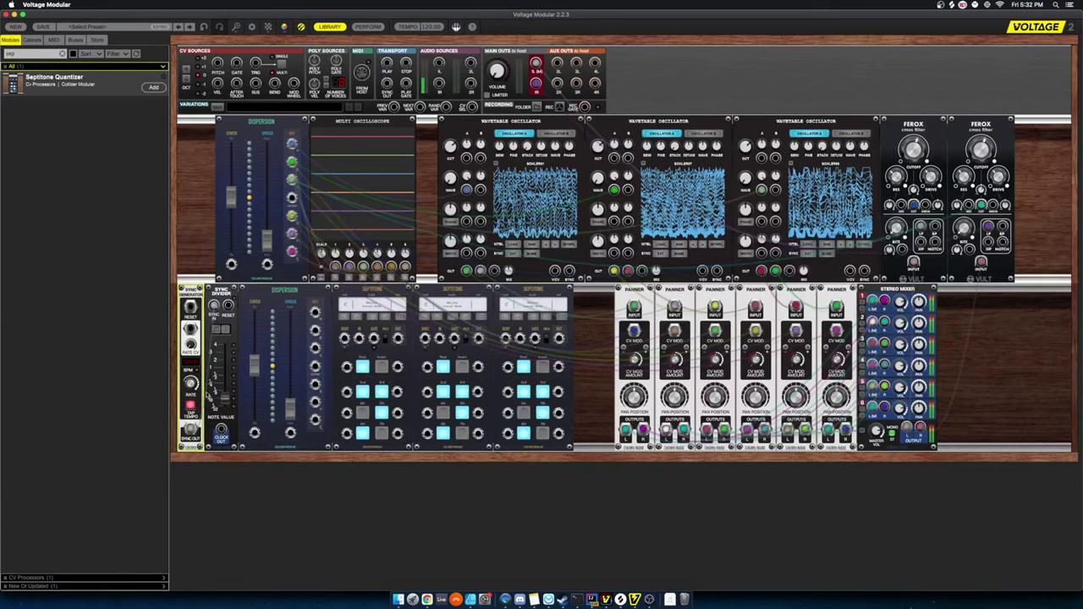
left_click(227, 394)
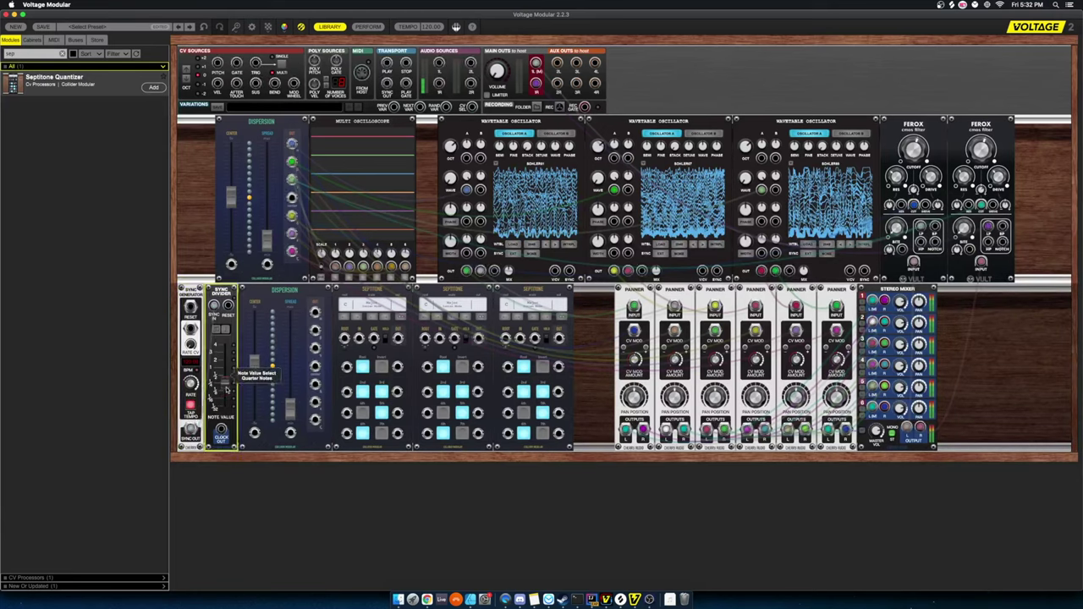
Clock all three Septitone quantizers from the Sync Divider's Clock Out.
left_click_drag(221, 433, 374, 339)
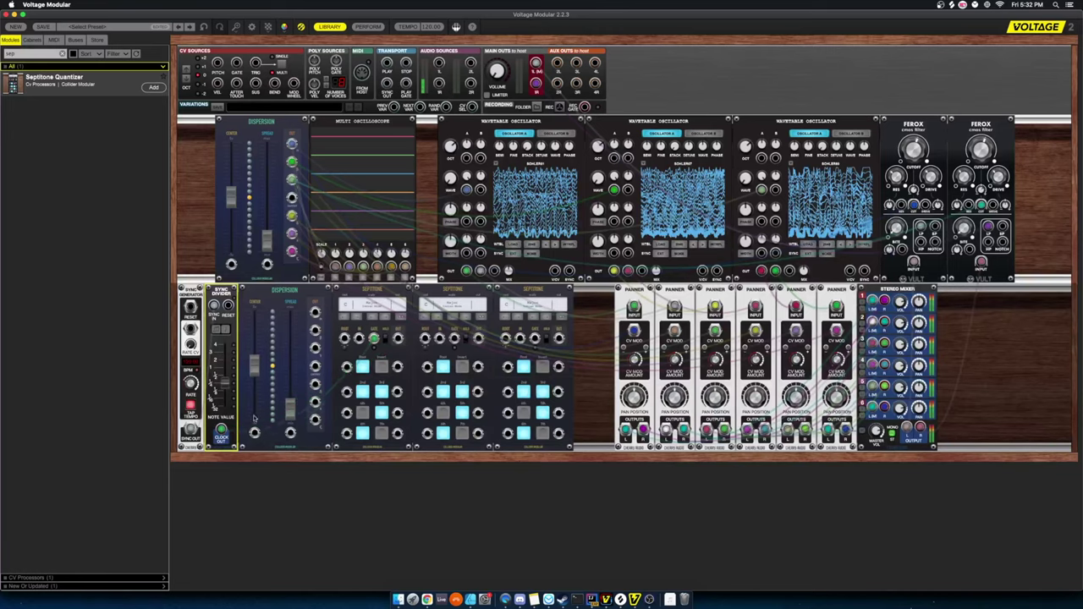
left_click_drag(221, 433, 455, 340)
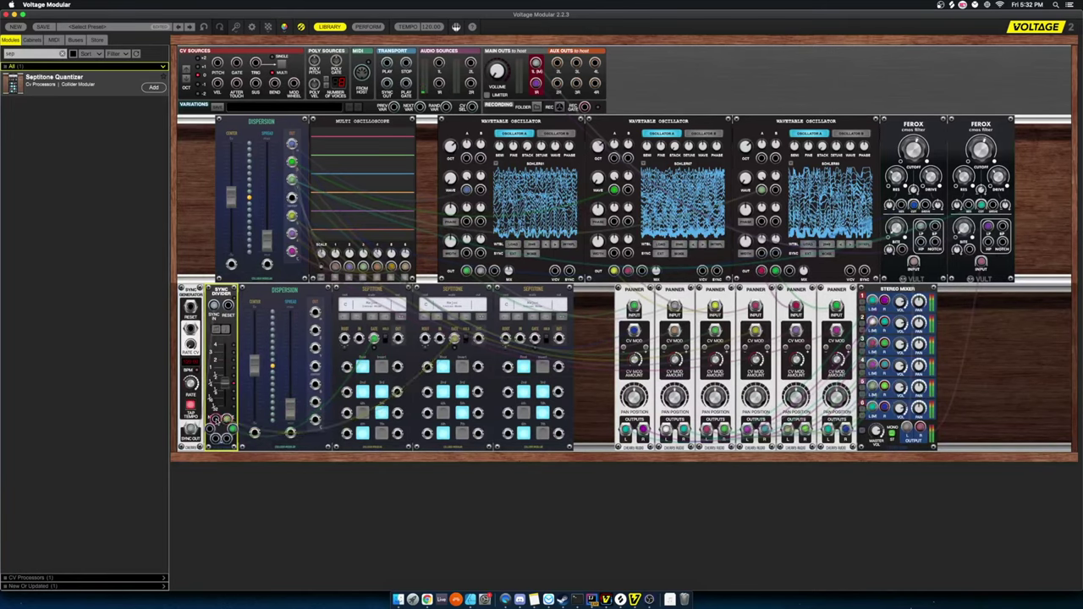
left_click_drag(221, 434, 535, 339)
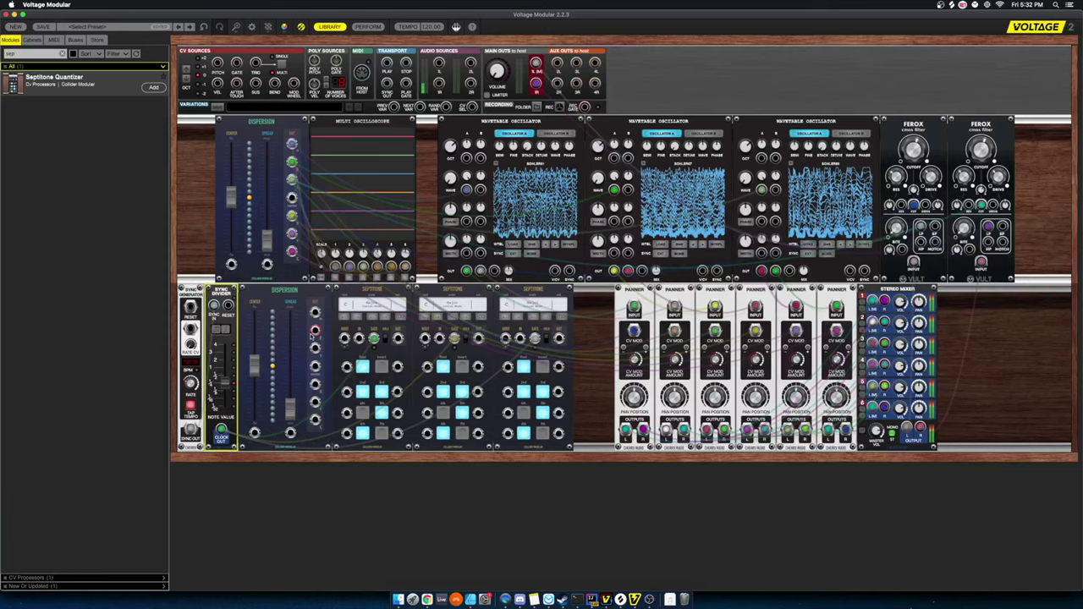
Route the second Dispersion's first three outputs through the three Septitone quantizers to the pitch inputs of the three Wavetable Oscillators.
left_click_drag(315, 313, 520, 338)
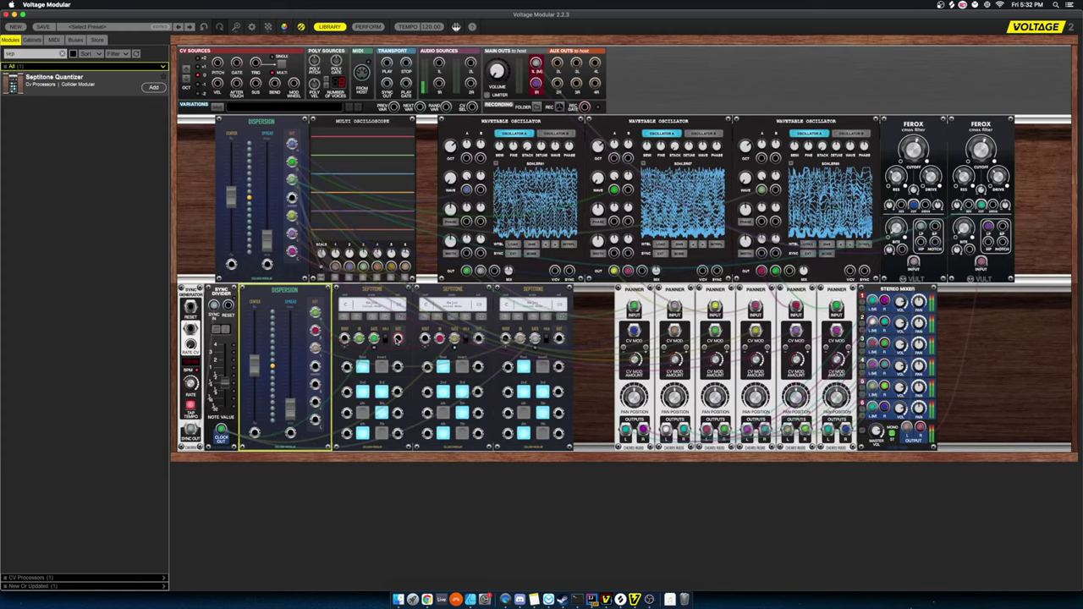
left_click_drag(398, 339, 479, 339)
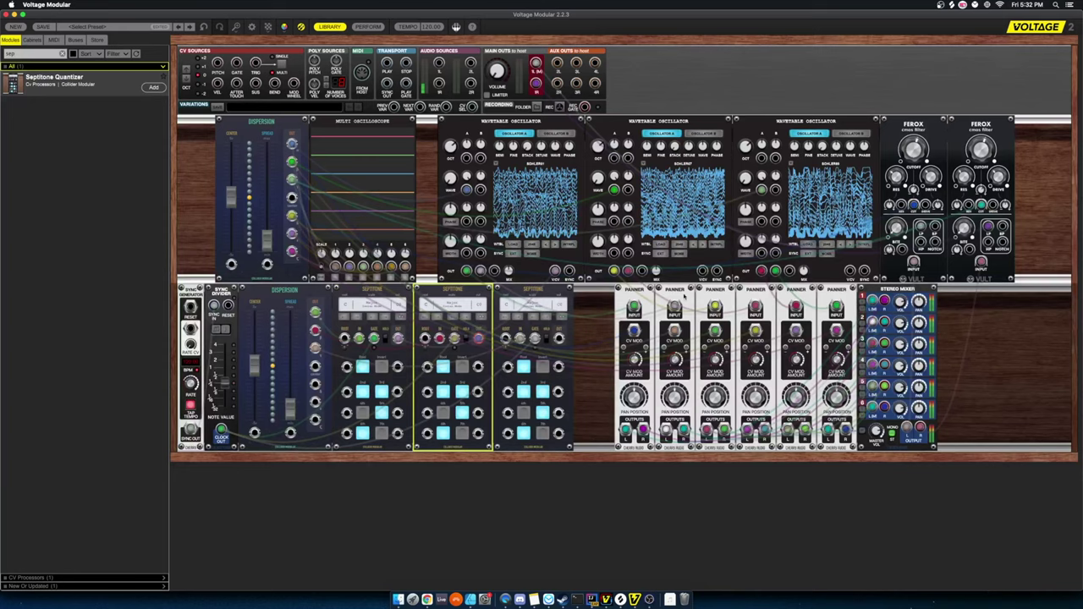
left_click_drag(558, 339, 850, 272)
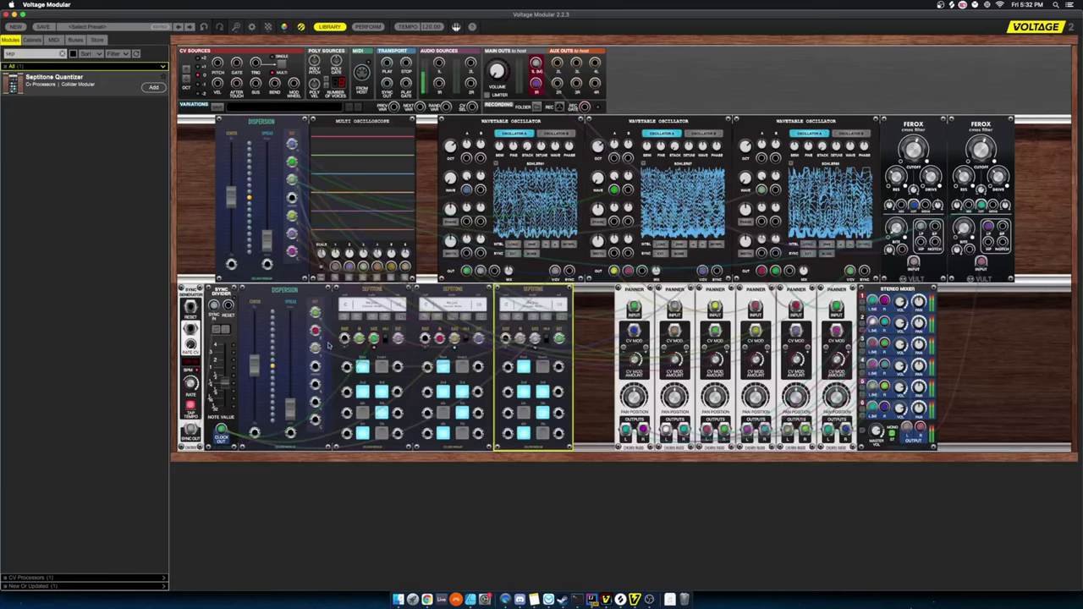
Adjust the second Dispersion's center and spread, bringing both faders to slightly above mid-travel.
left_click_drag(254, 367, 254, 340)
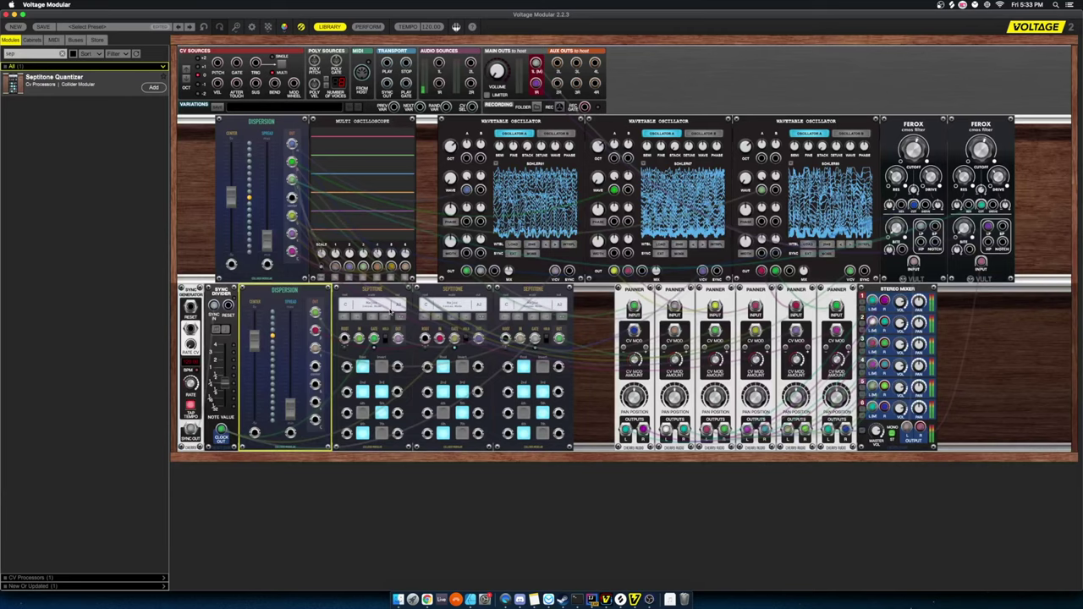
left_click_drag(291, 411, 290, 380)
left_click_drag(297, 366, 291, 330)
left_click_drag(291, 333, 290, 415)
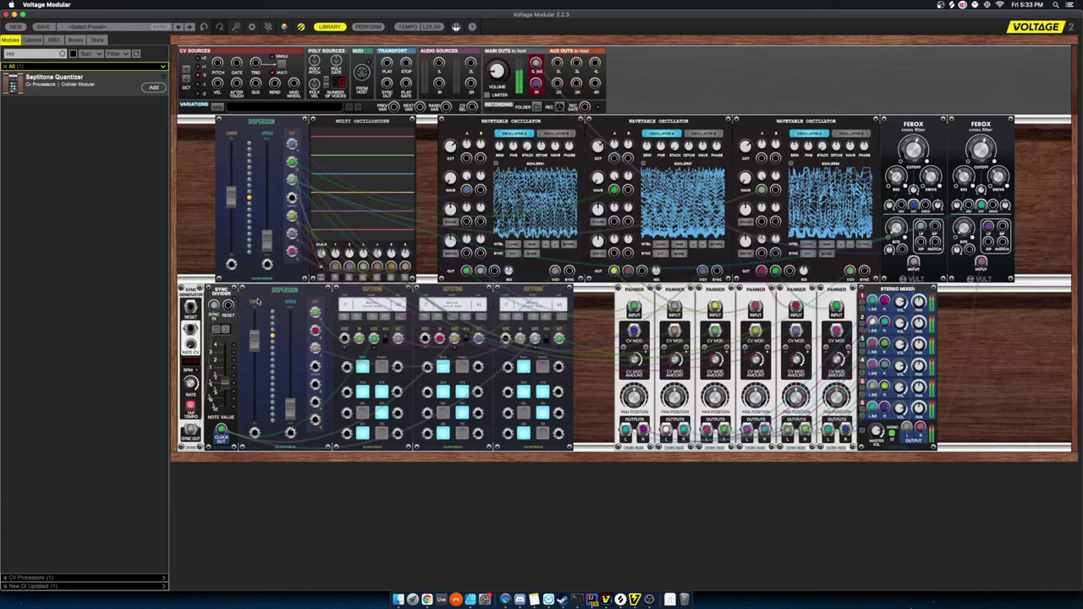
left_click_drag(254, 338, 254, 349)
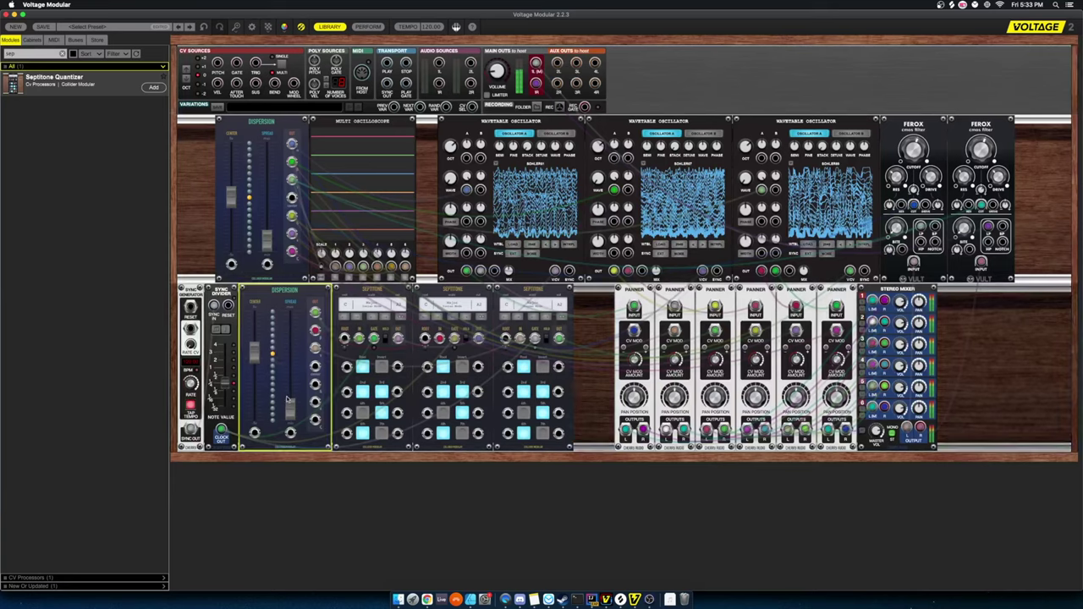
left_click_drag(291, 414, 291, 405)
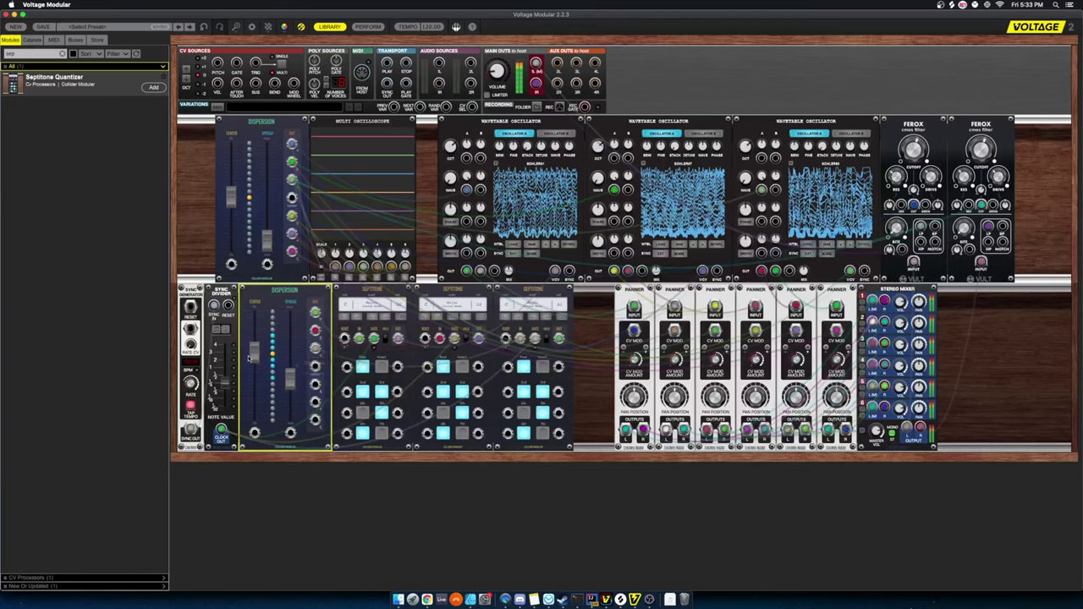
left_click_drag(254, 353, 254, 350)
left_click(914, 152)
left_click_drag(254, 356, 253, 360)
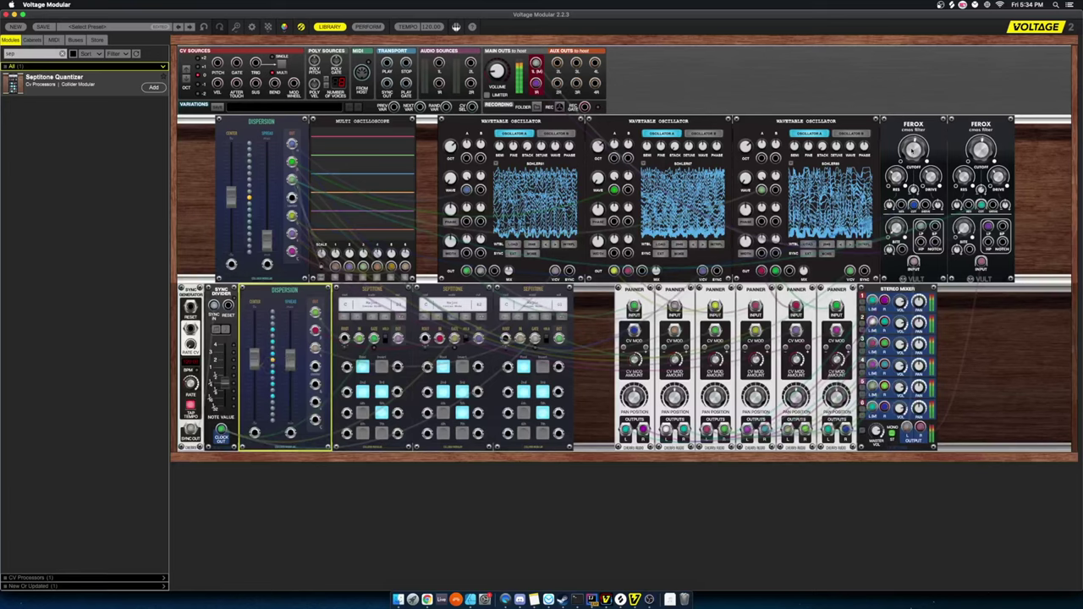
Lower the cutoff on both Ferox filters, the second to about 46%, and turn down the main output volume.
left_click_drag(913, 151, 910, 161)
left_click_drag(982, 150, 980, 159)
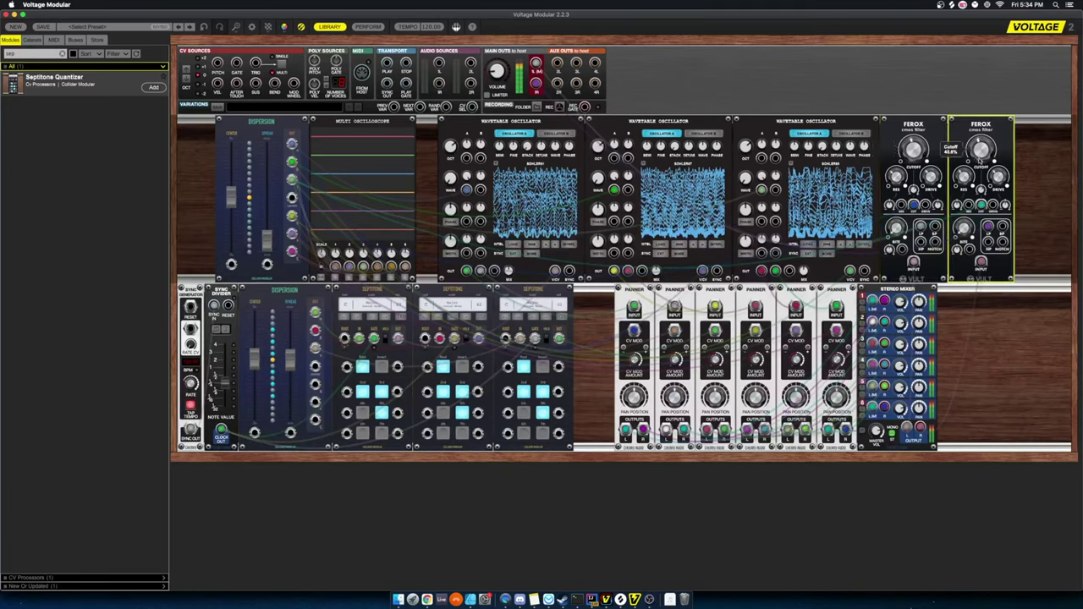
left_click_drag(497, 72, 495, 170)
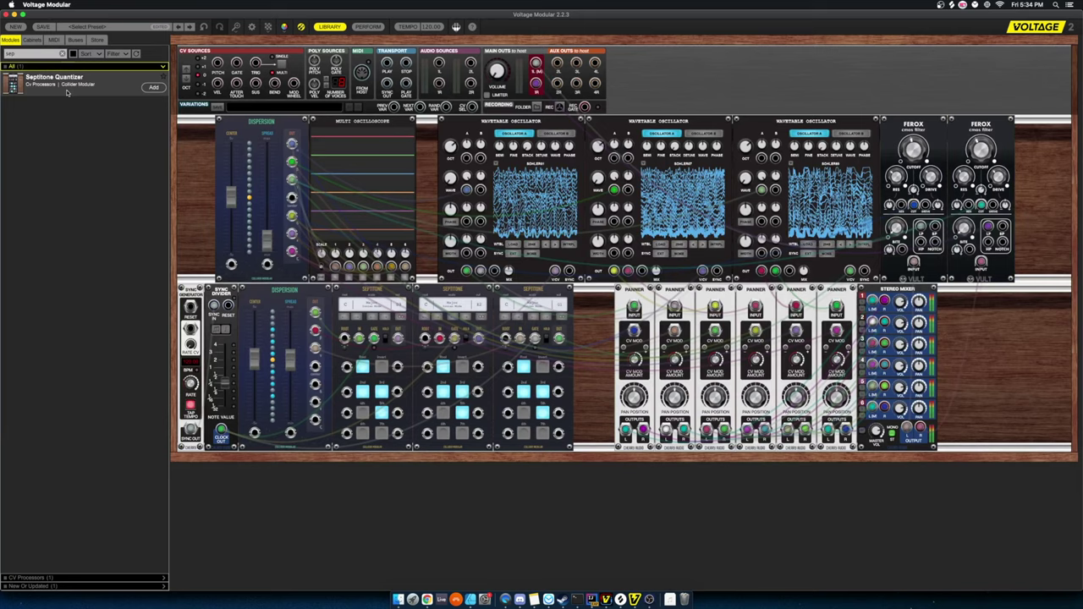
Search the module library for "vst", add a Mini Plug-in Host, and place it beside the Stereo Mixer.
left_click(62, 53)
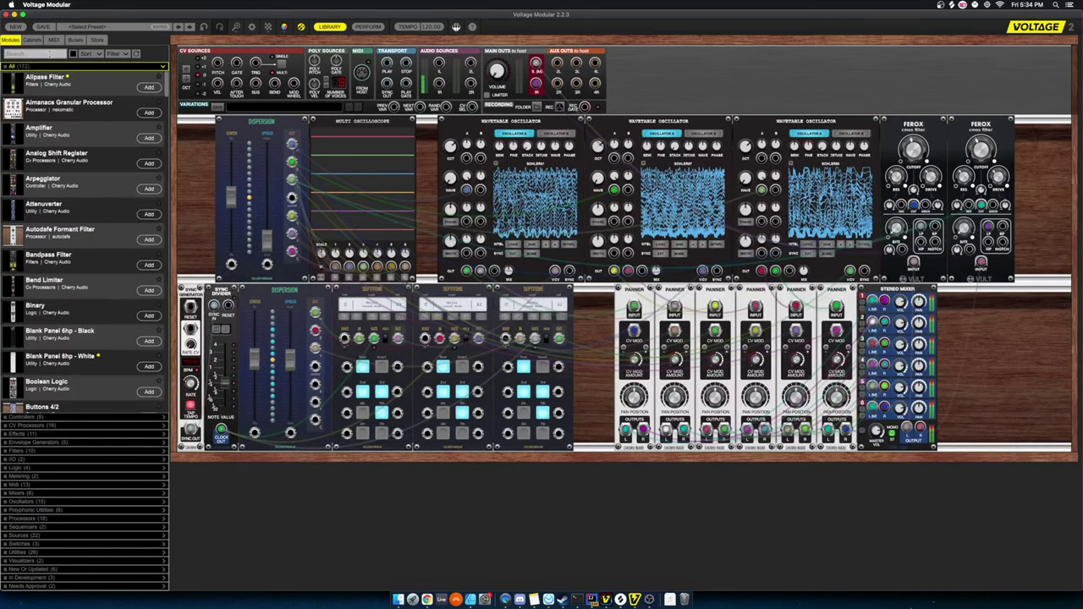
type("vst")
left_click(153, 87)
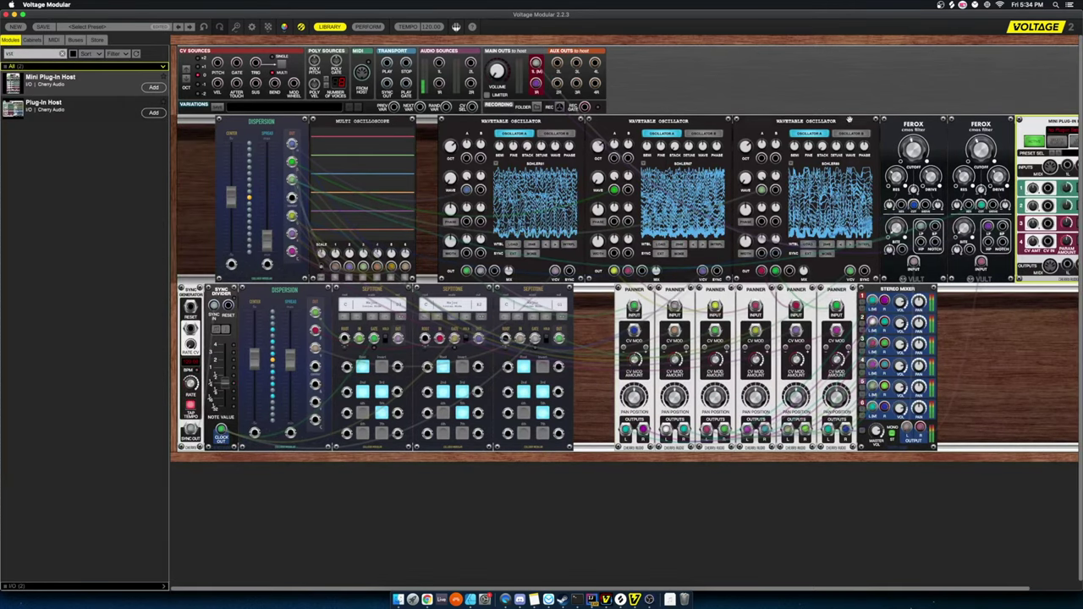
left_click_drag(1062, 125, 985, 298)
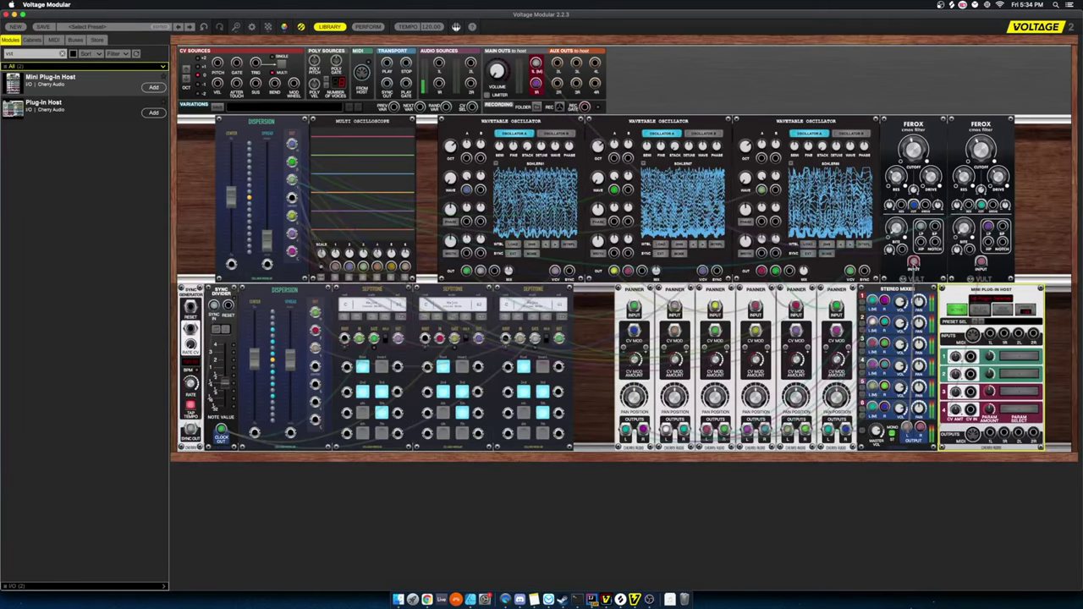
Reroute the main left and right output cables into the Mini Plug-in Host's first inputs and patch its outputs to the main outs.
left_click_drag(536, 62, 990, 333)
left_click_drag(535, 83, 1005, 335)
mouse_move(989, 432)
left_mouse_down()
mouse_move(536, 63)
mouse_move(958, 416)
mouse_move(1005, 434)
left_mouse_up()
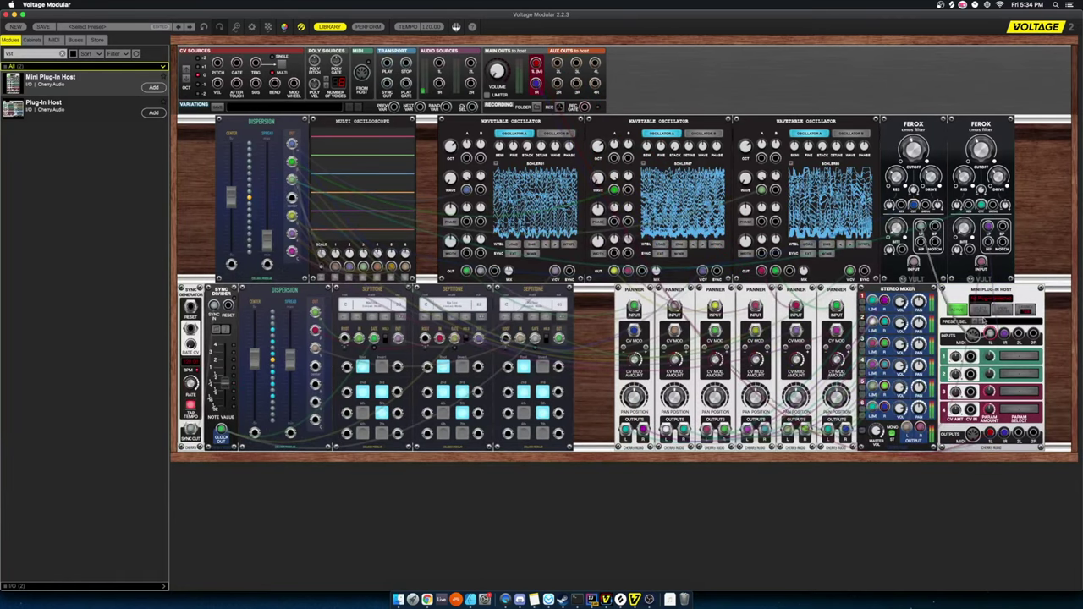
Adjust the first Ferox filter's cutoff and reduce the second Dispersion's spread.
left_click_drag(914, 149, 915, 153)
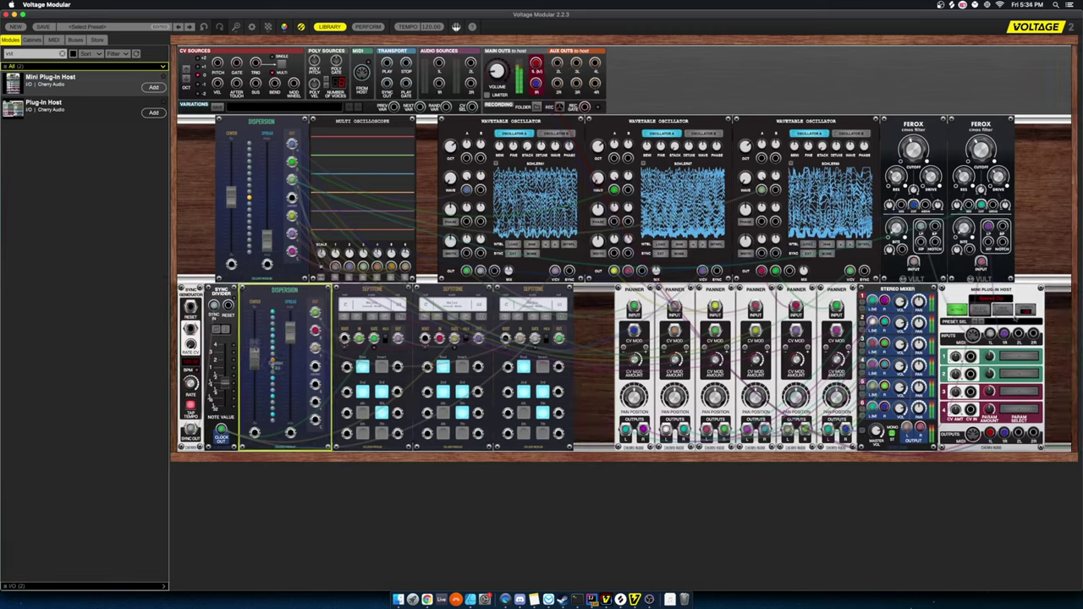
left_click_drag(290, 330, 290, 352)
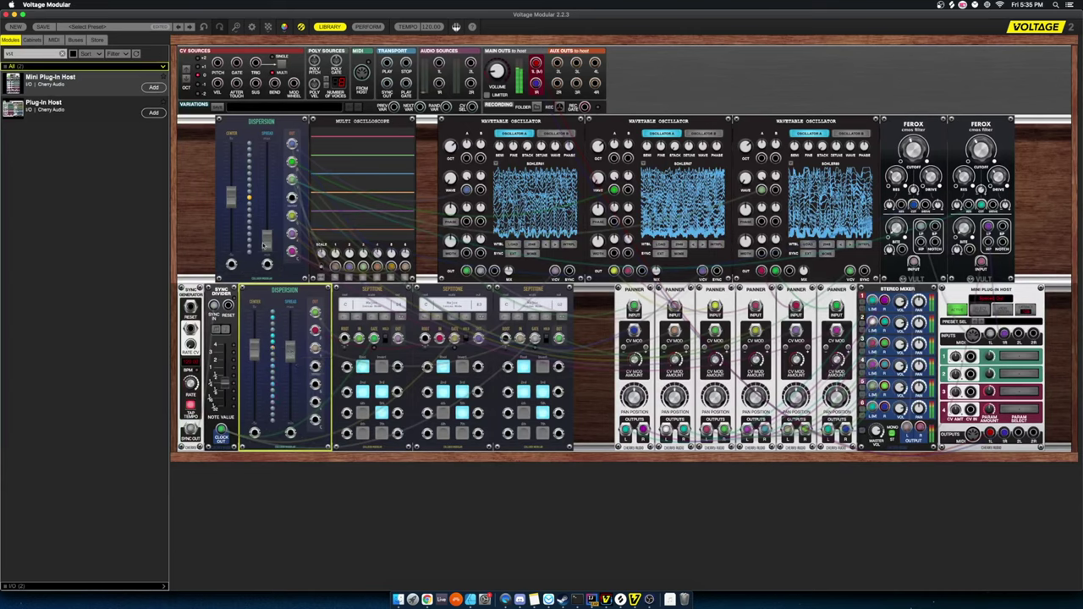
Raise the upper Dispersion's spread, then search the library for an LFO, add it and place it before that Dispersion.
left_click_drag(265, 243, 267, 208)
left_click(61, 53)
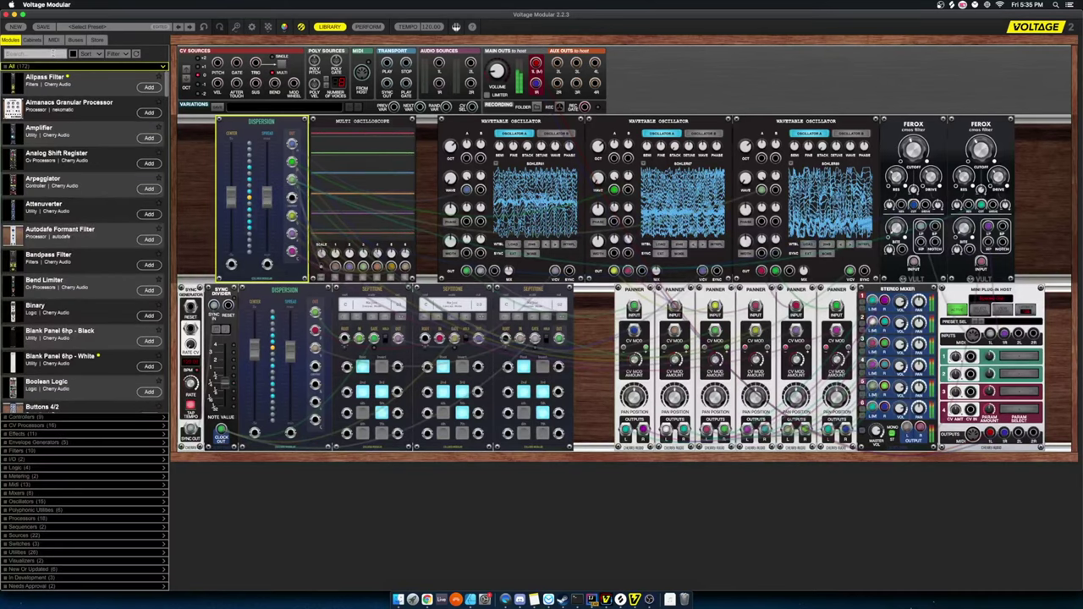
type("lfo")
type("ro")
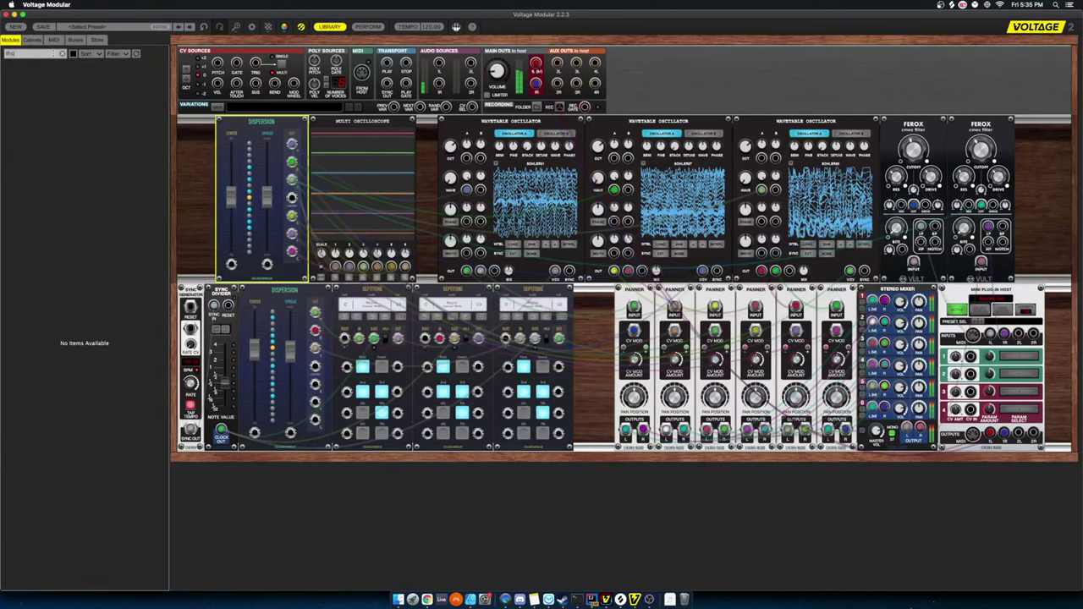
key("BackSpace")
key("BackSpace")
type("o")
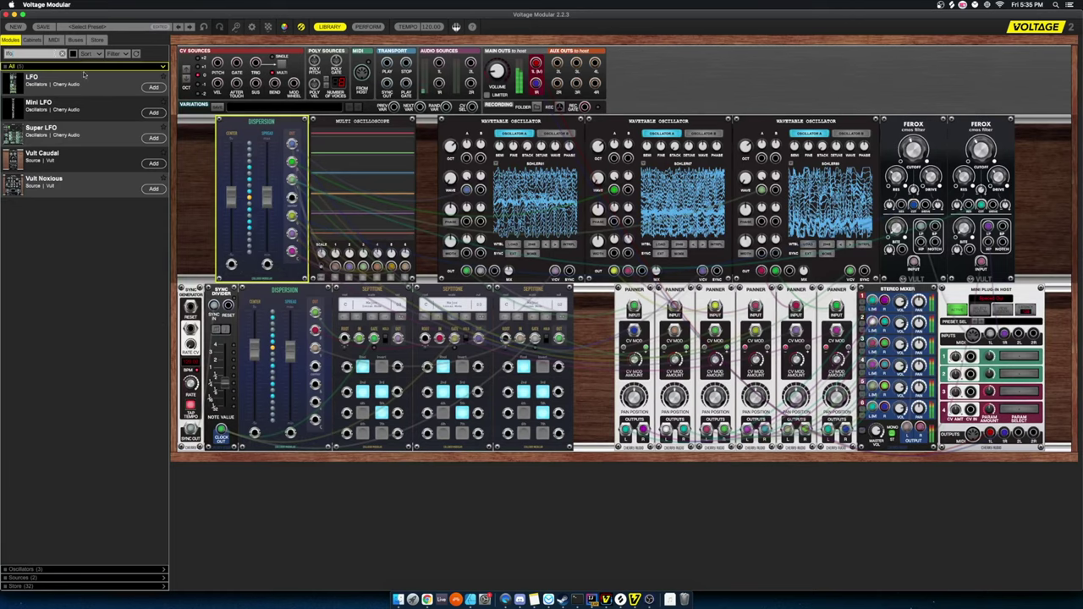
left_click(153, 87)
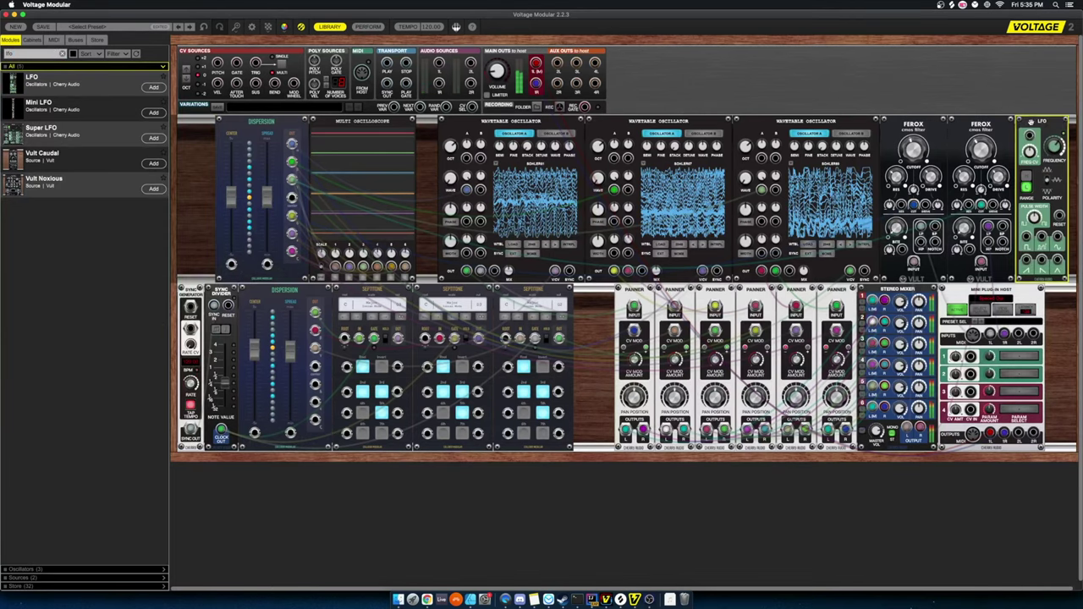
left_click_drag(1031, 123, 203, 127)
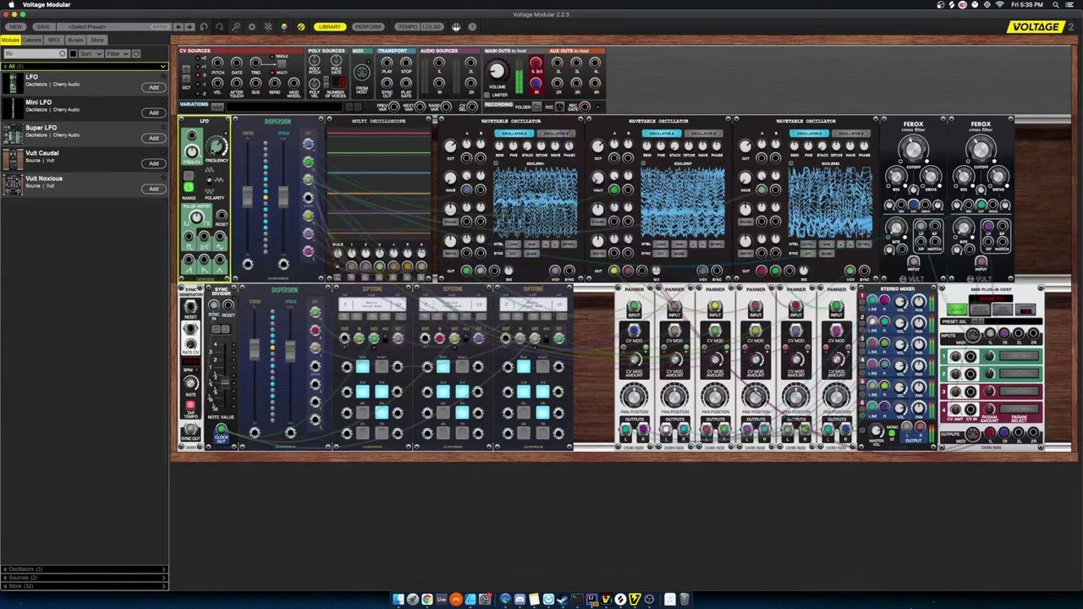
Add a second LFO beside the first, patch it to the upper Dispersion's center input, and lower its frequency.
mouse_move(213, 151)
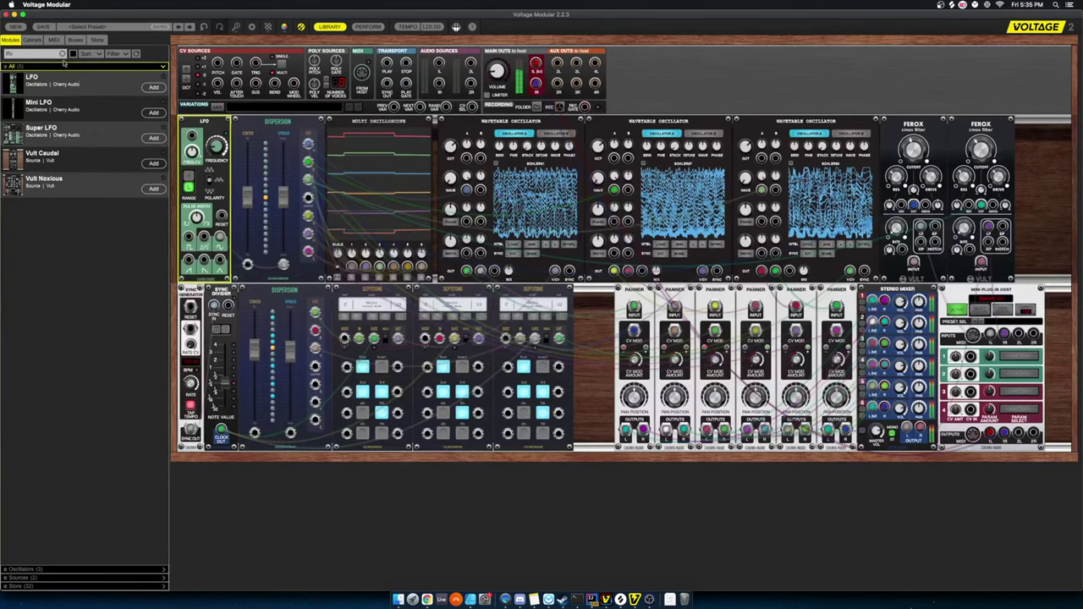
left_click(153, 87)
left_click_drag(1040, 179, 254, 179)
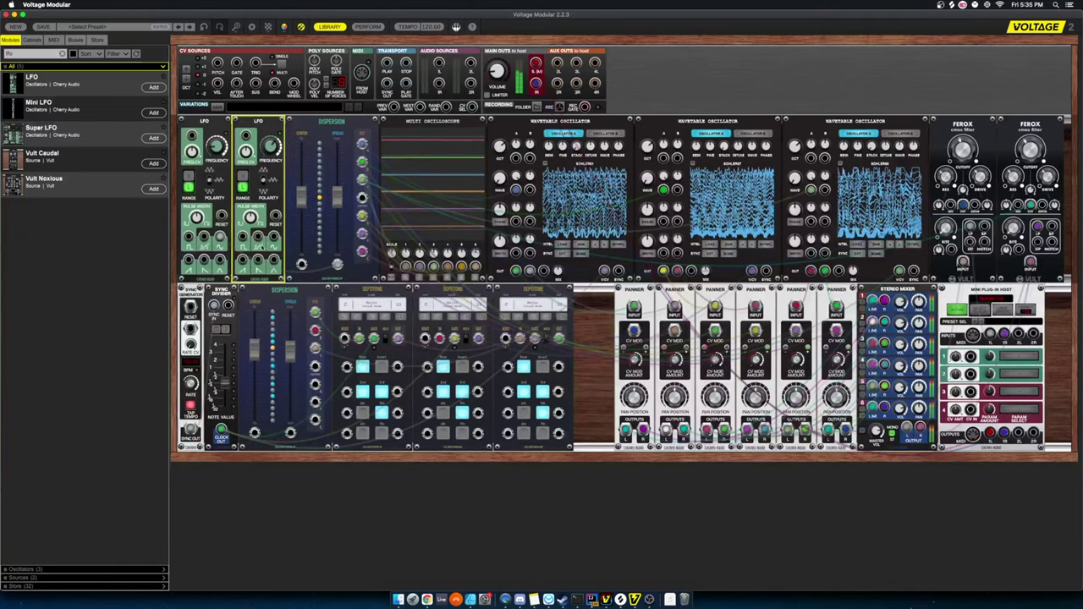
left_click_drag(273, 260, 302, 264)
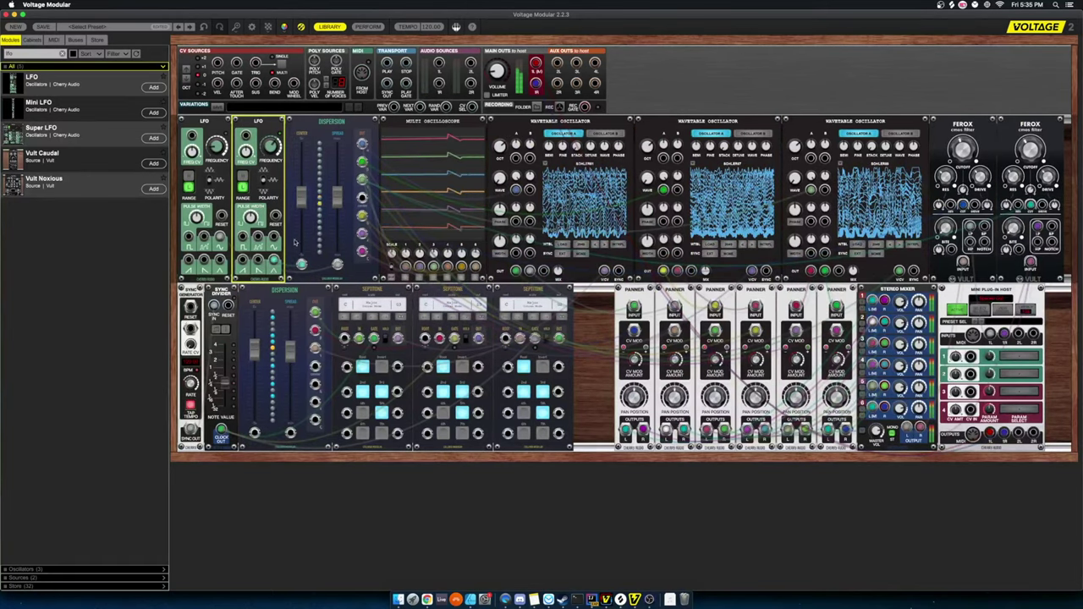
left_click_drag(271, 147, 269, 212)
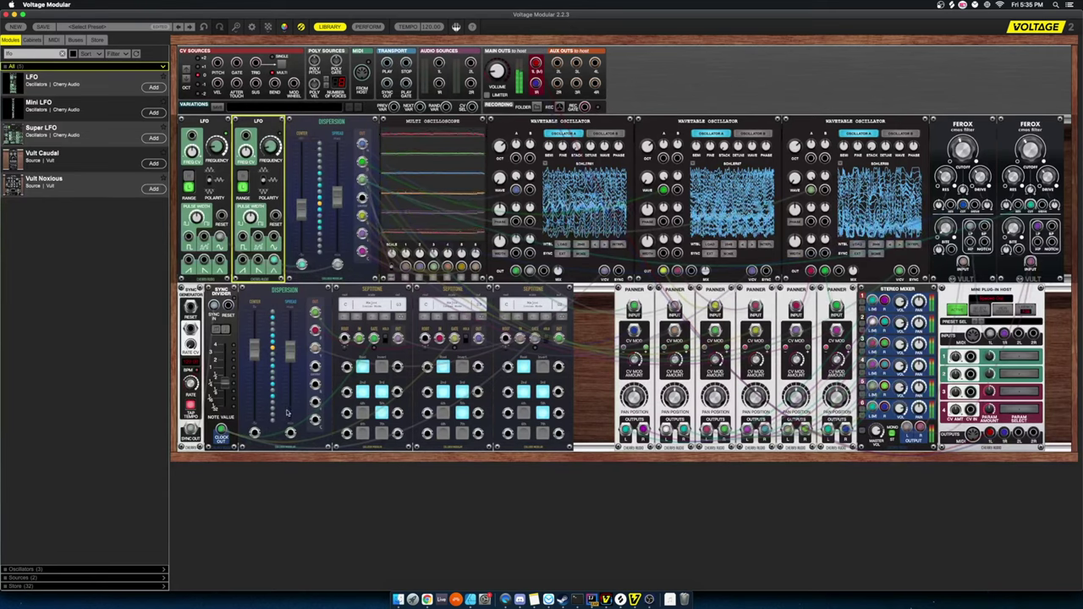
Add a third LFO beside the lower Dispersion, patch it to the spread input, and reduce that Dispersion's spread.
left_click(153, 88)
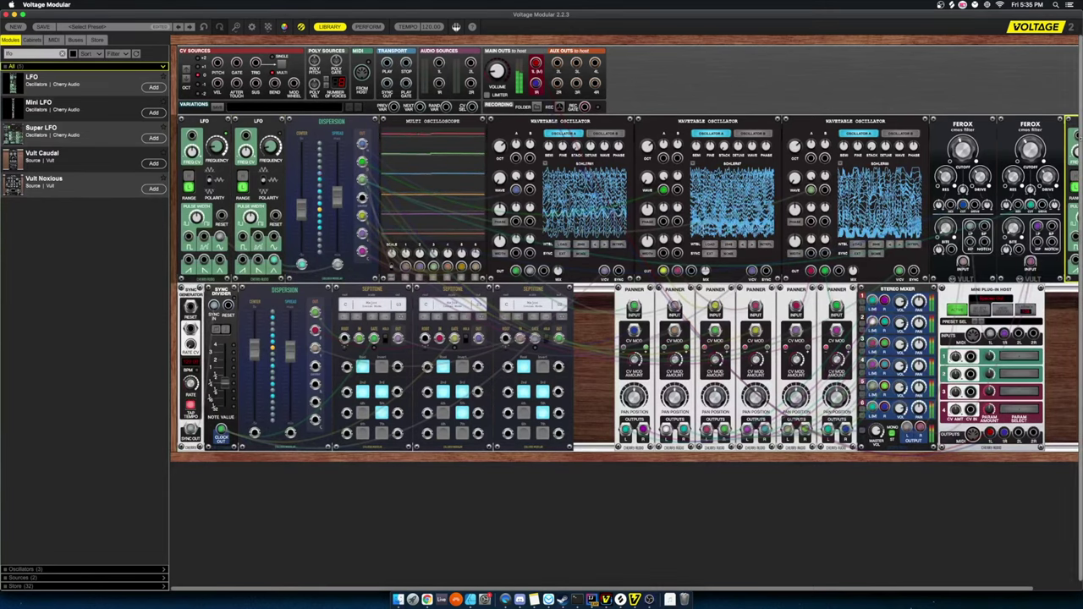
left_click_drag(418, 328, 376, 405)
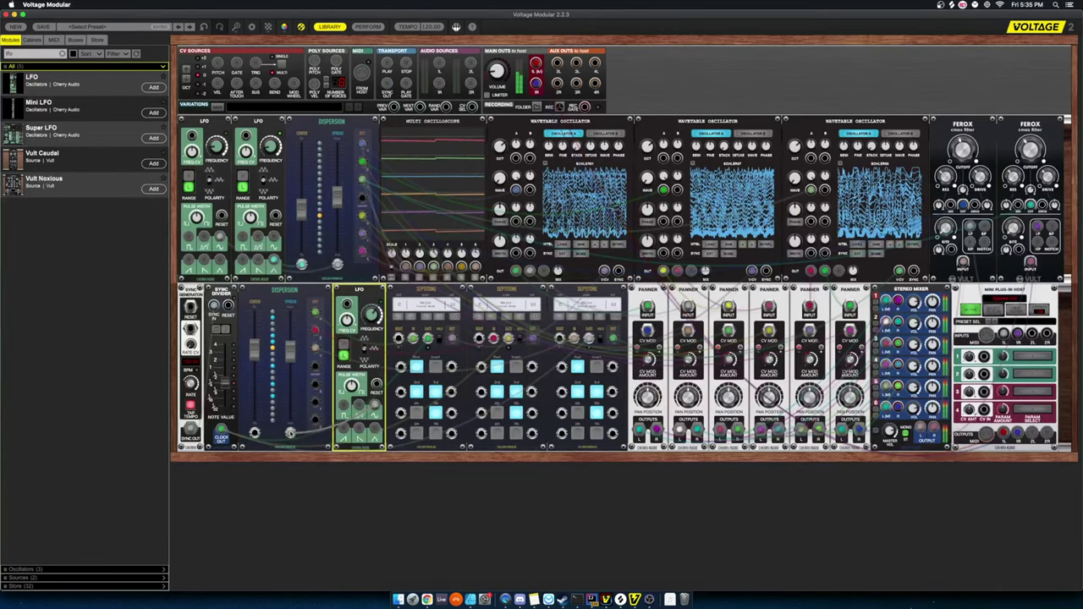
left_click(291, 350)
left_click_drag(291, 351, 291, 374)
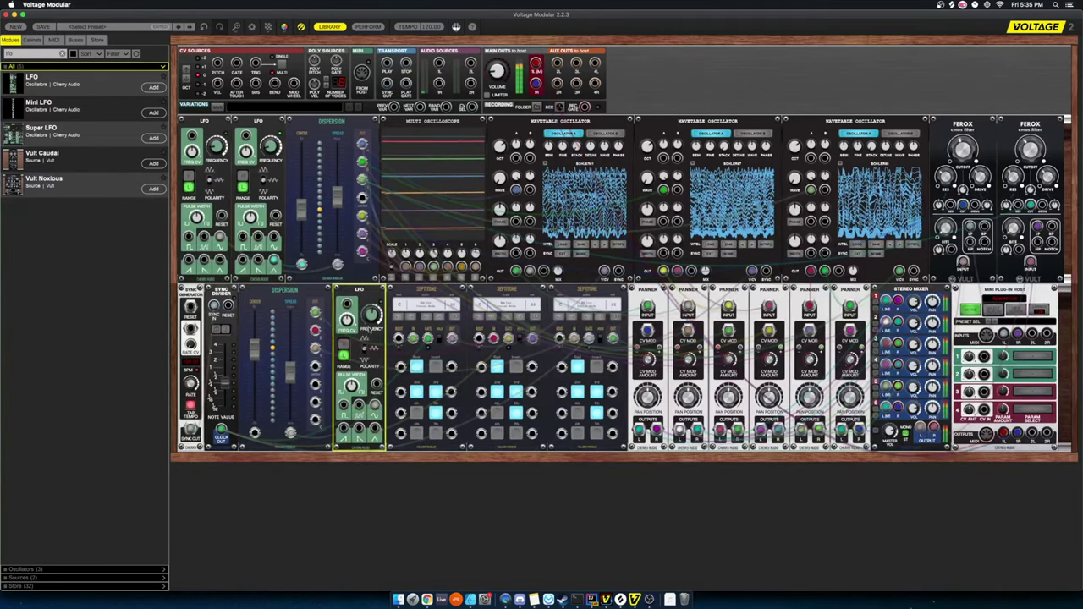
Fine-tune the lower Dispersion's center and spread together with the frequency of its modulating LFO.
left_click(372, 311)
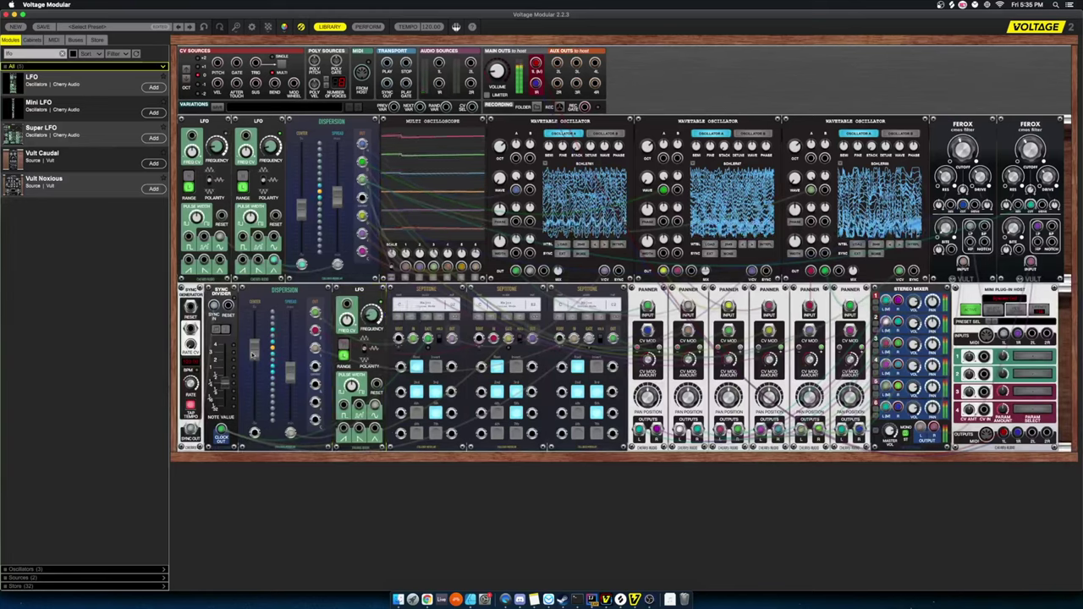
left_click(253, 360)
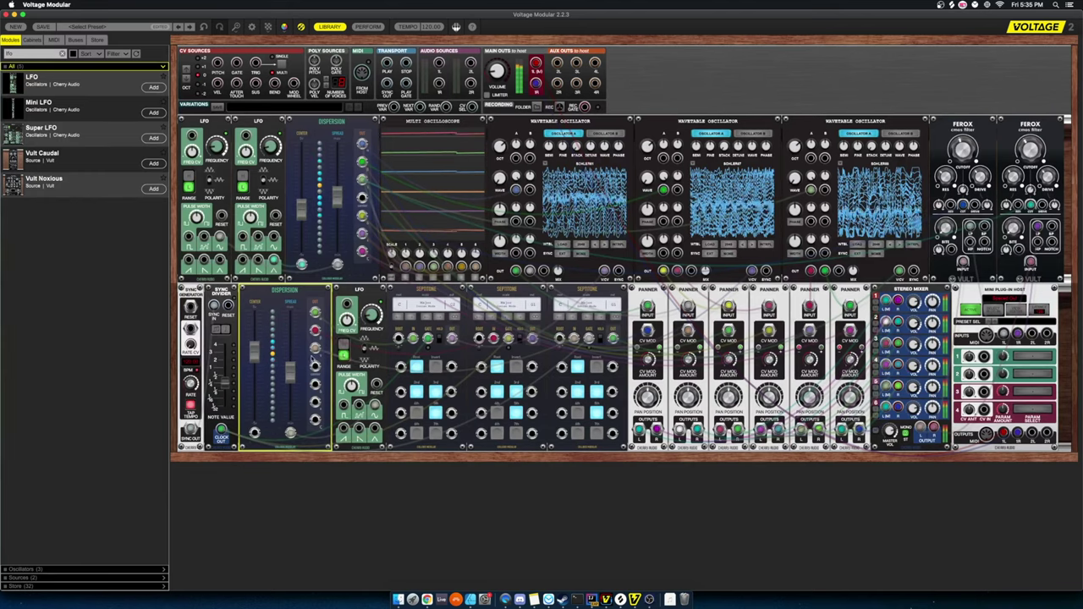
left_click_drag(290, 370, 290, 364)
left_click_drag(371, 316, 368, 338)
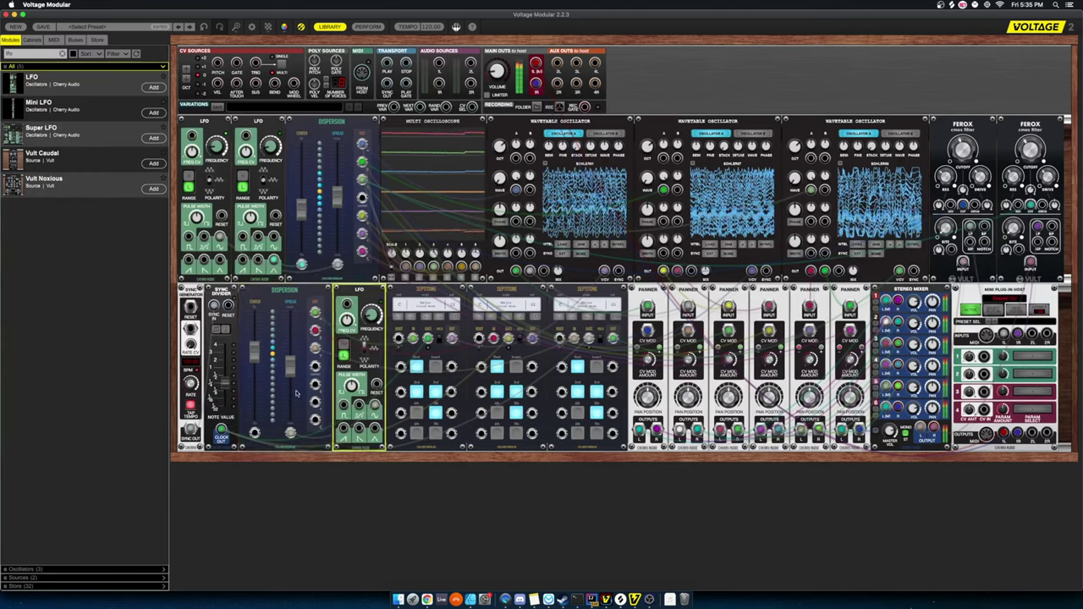
left_click_drag(255, 353, 256, 347)
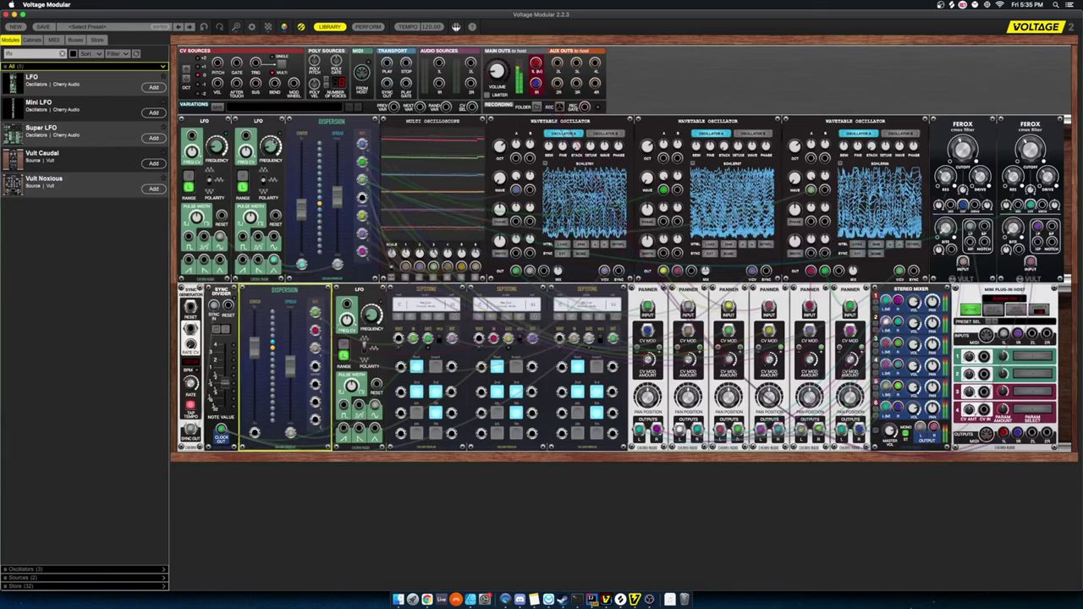
left_click(271, 154)
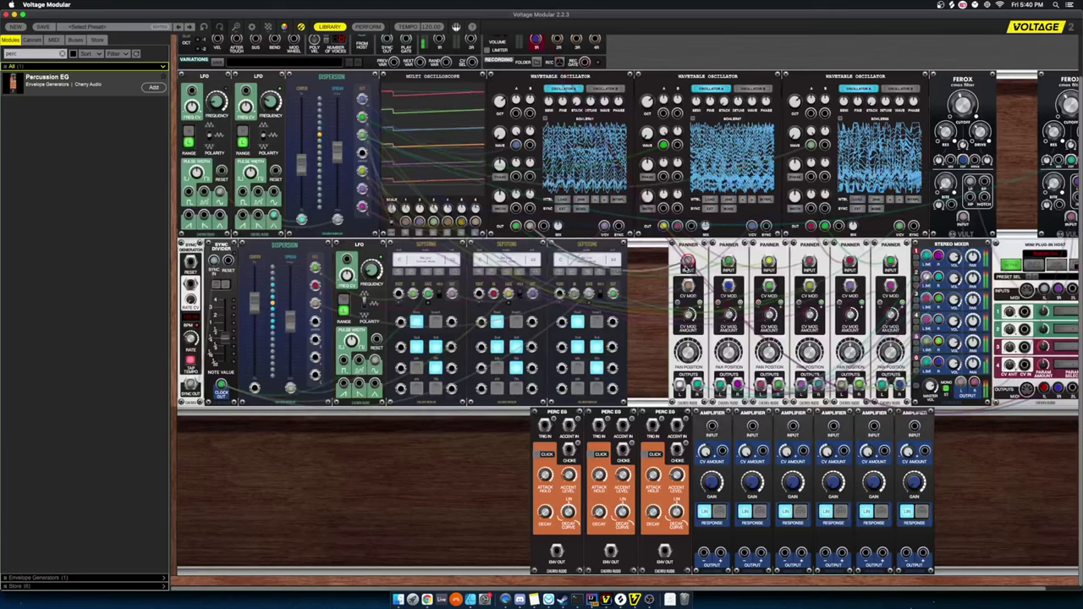
Reroute the wavetable oscillator outputs from the Panner inputs into the inputs of the six Amplifiers.
left_click_drag(727, 348, 713, 426)
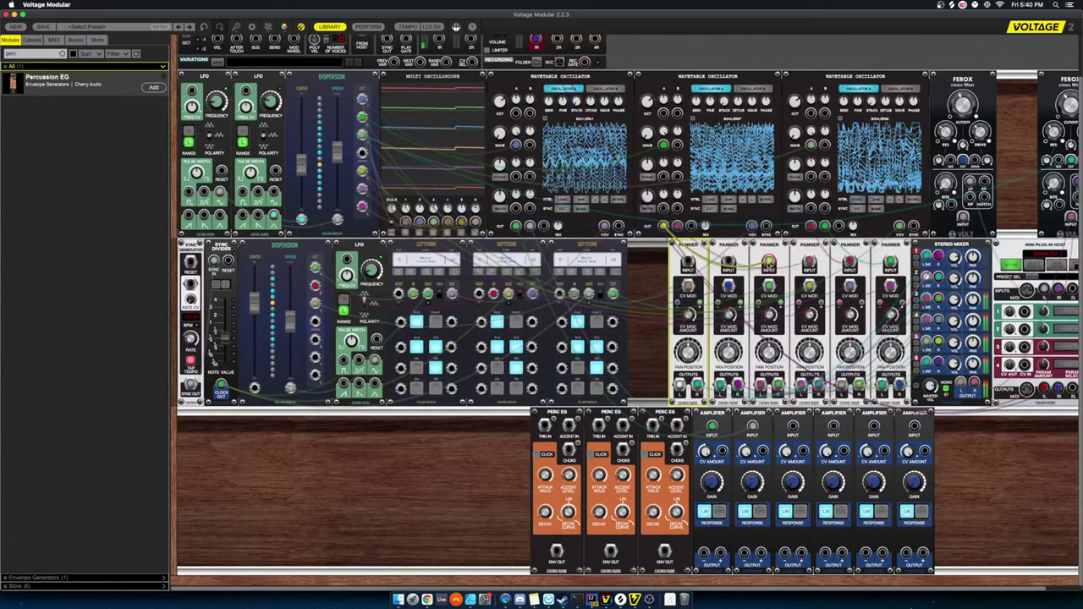
left_click_drag(662, 226, 793, 426)
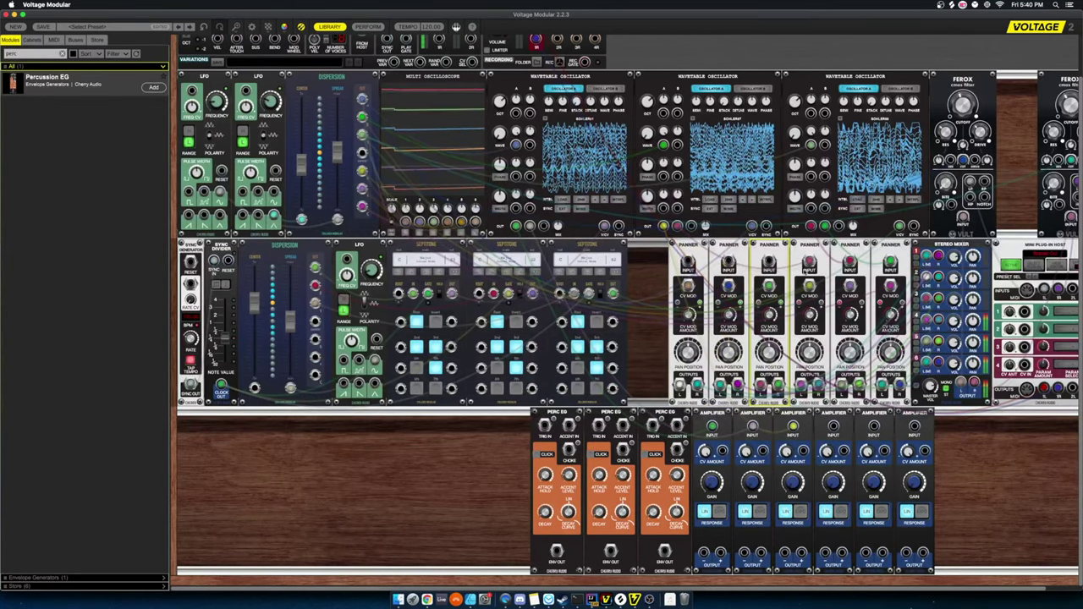
left_click_drag(809, 261, 833, 427)
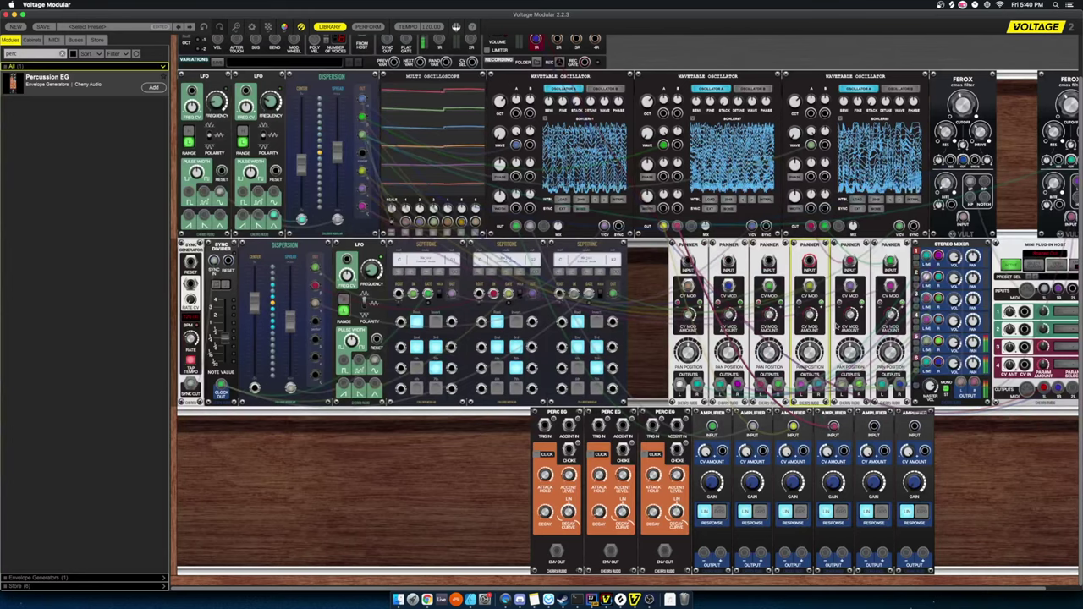
left_click_drag(811, 226, 874, 426)
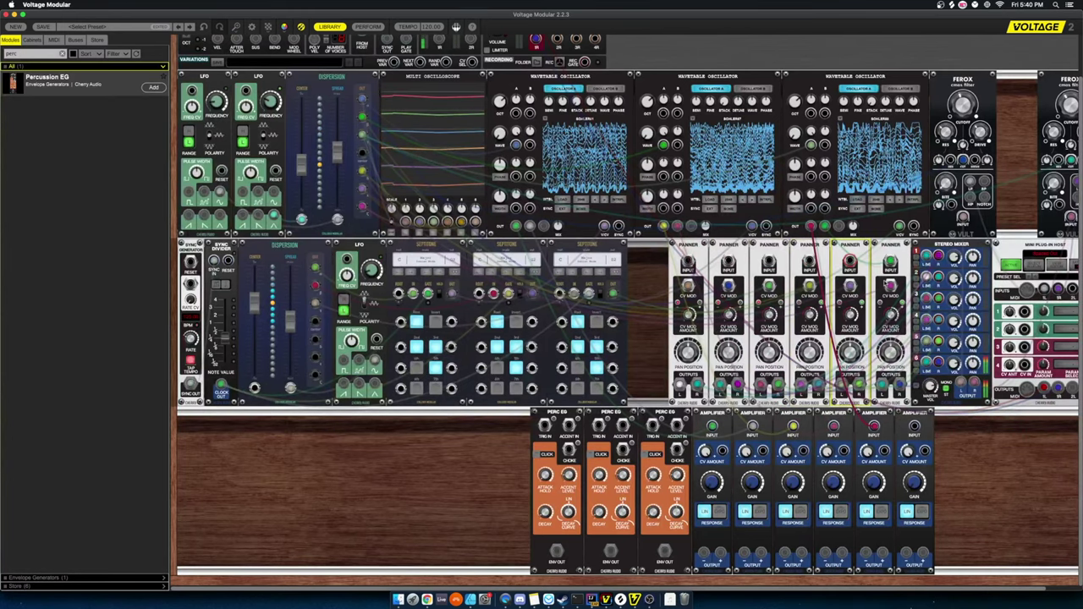
left_click_drag(825, 226, 914, 427)
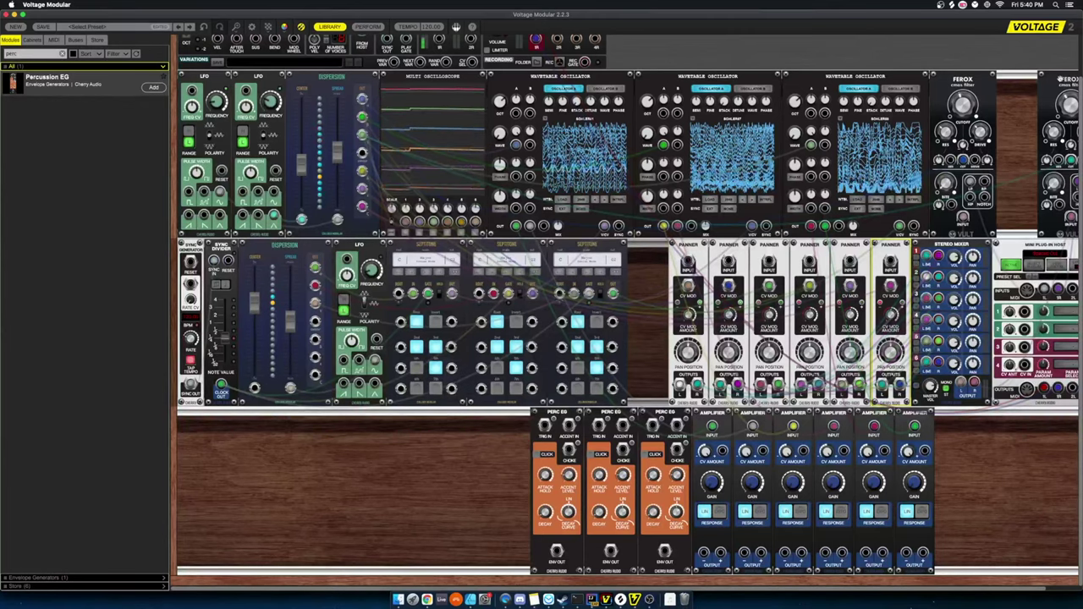
Move the second Ferox filter back beside the first and patch the six Amplifier positive outputs into the matching Panner inputs.
left_click_drag(1060, 79, 1013, 79)
left_click(988, 64)
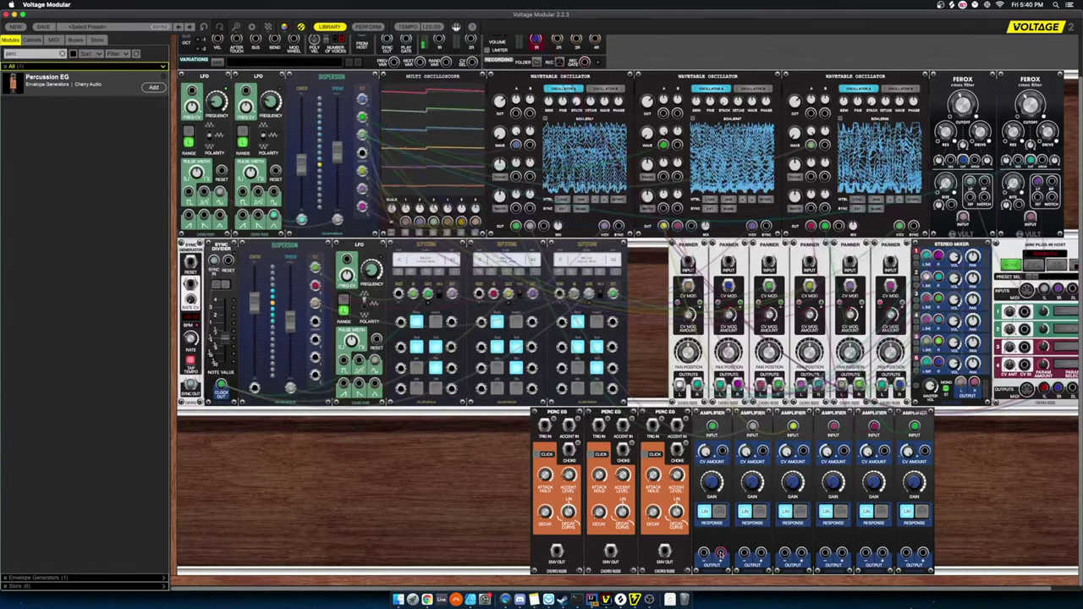
left_click_drag(721, 552, 841, 550)
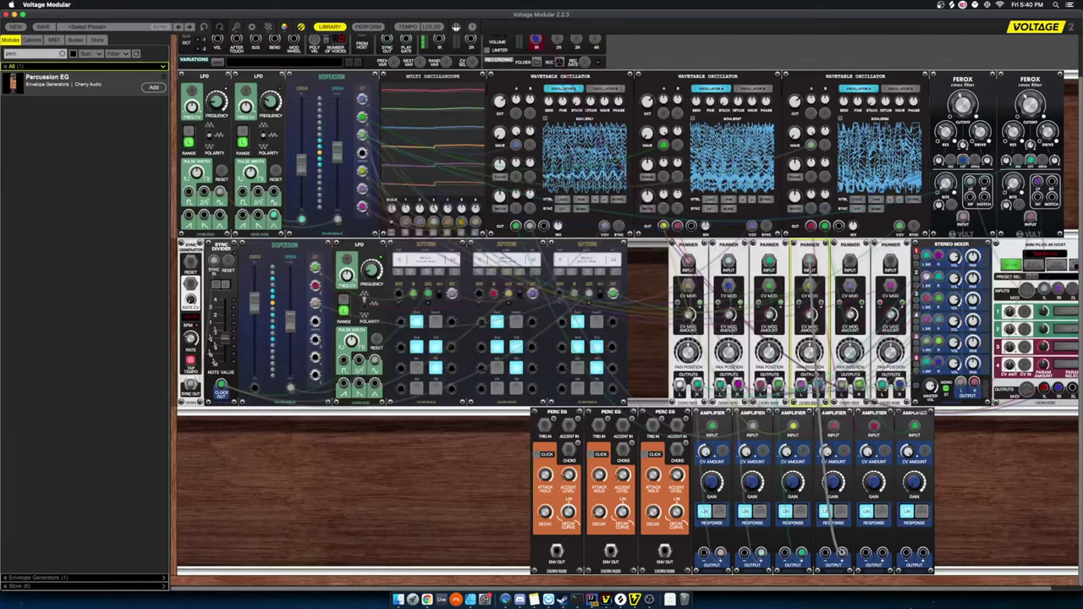
left_click_drag(850, 269, 880, 555)
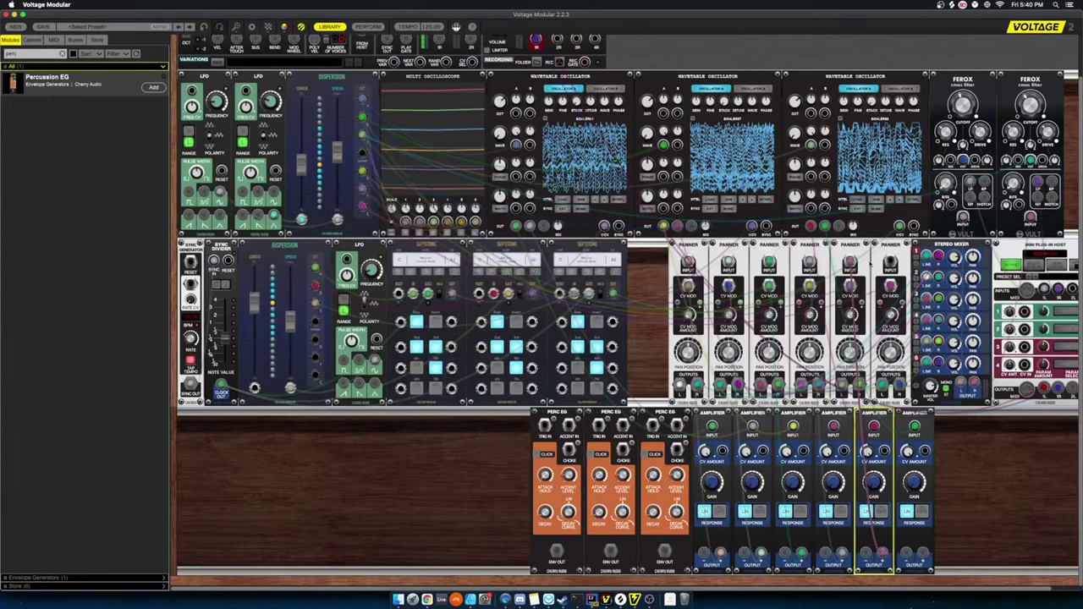
left_click_drag(891, 269, 923, 554)
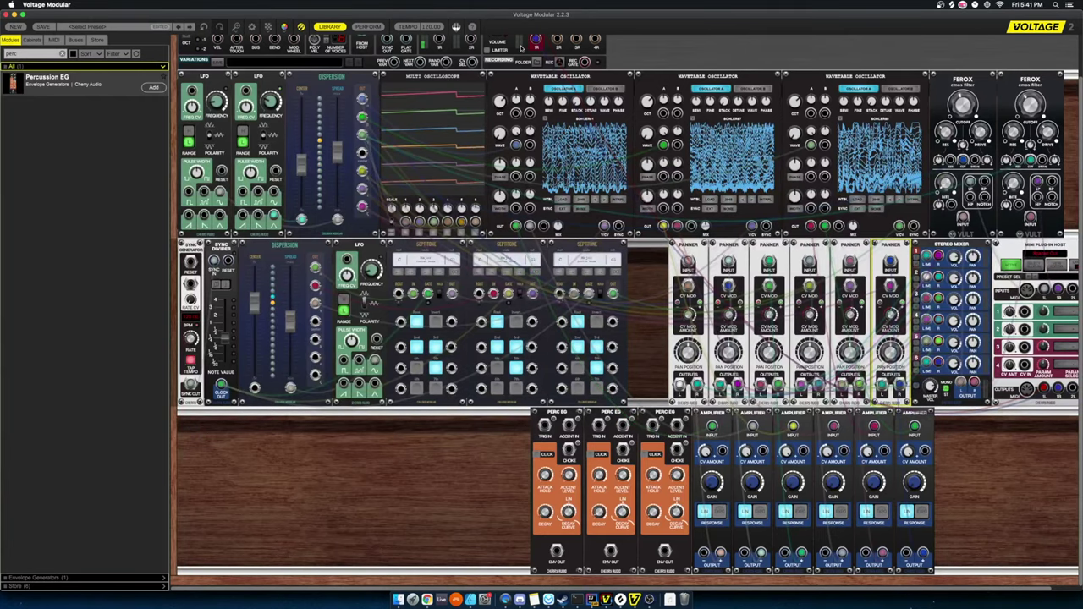
Search the library for "sync", add three Sync Dividers, and place them side by side in the row with the Perc EGs.
scroll(688, 276, "up", 3)
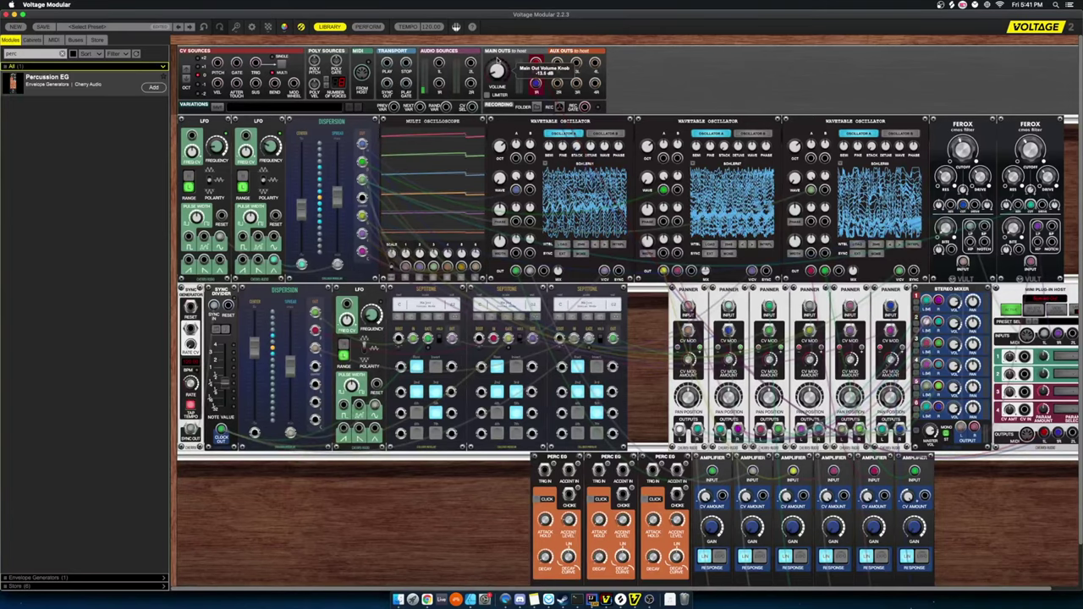
scroll(535, 66, "down", 3)
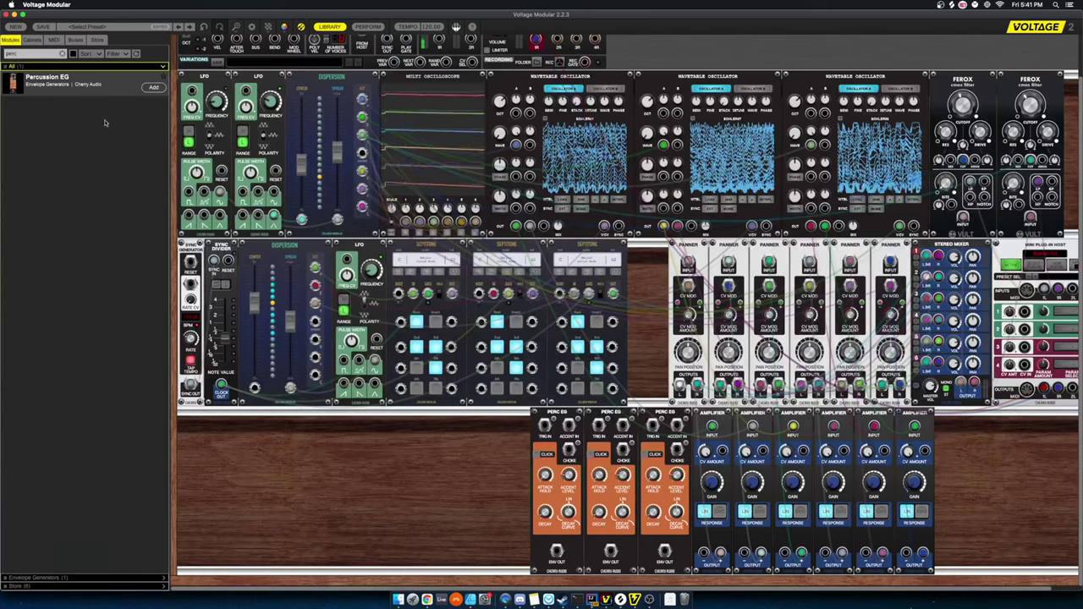
left_click(62, 55)
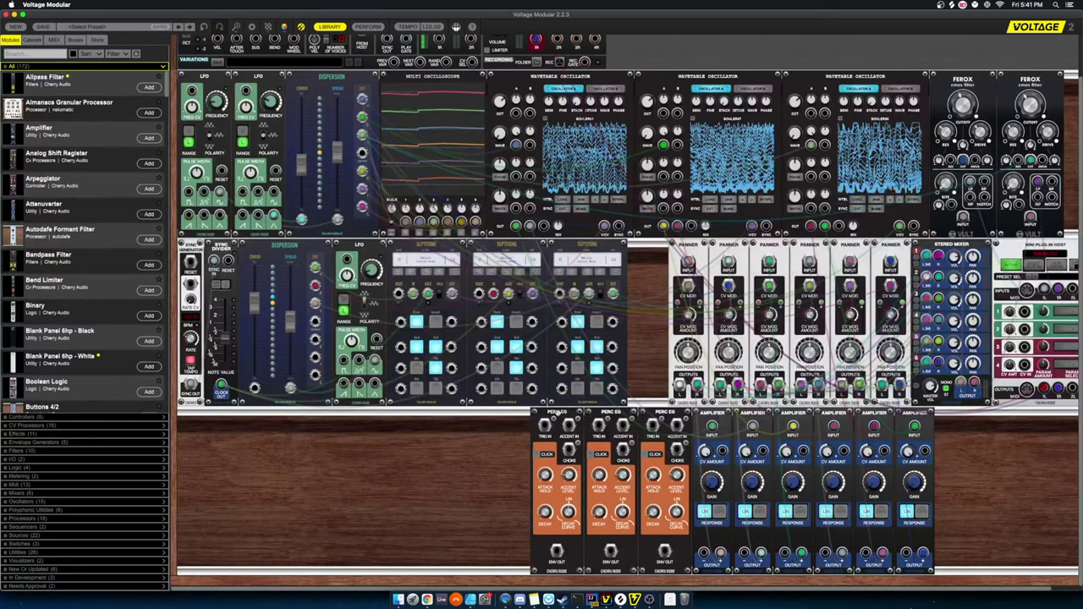
type("sync")
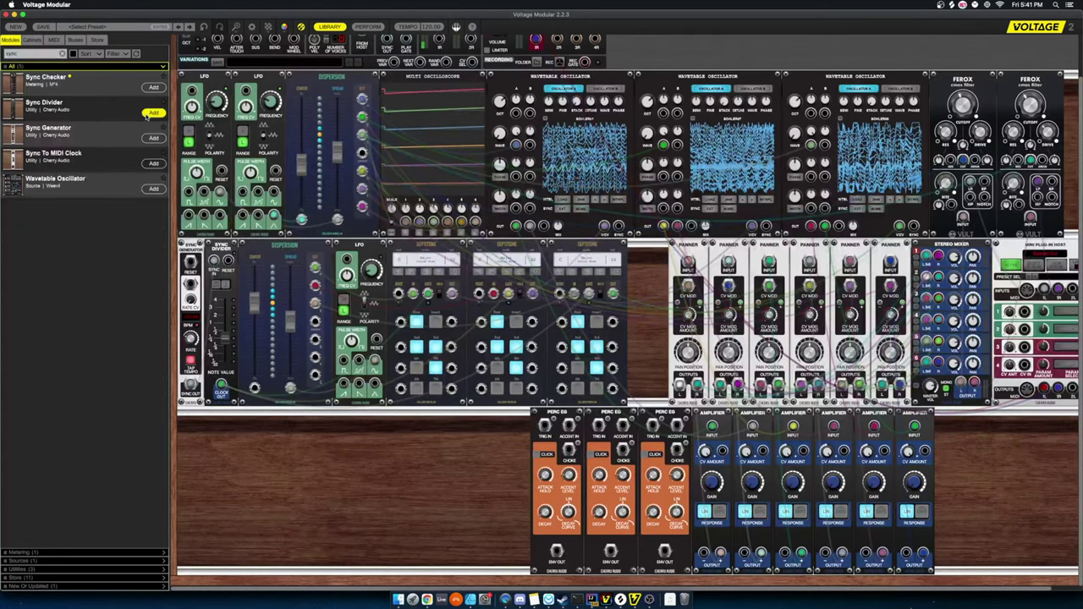
left_click(149, 114)
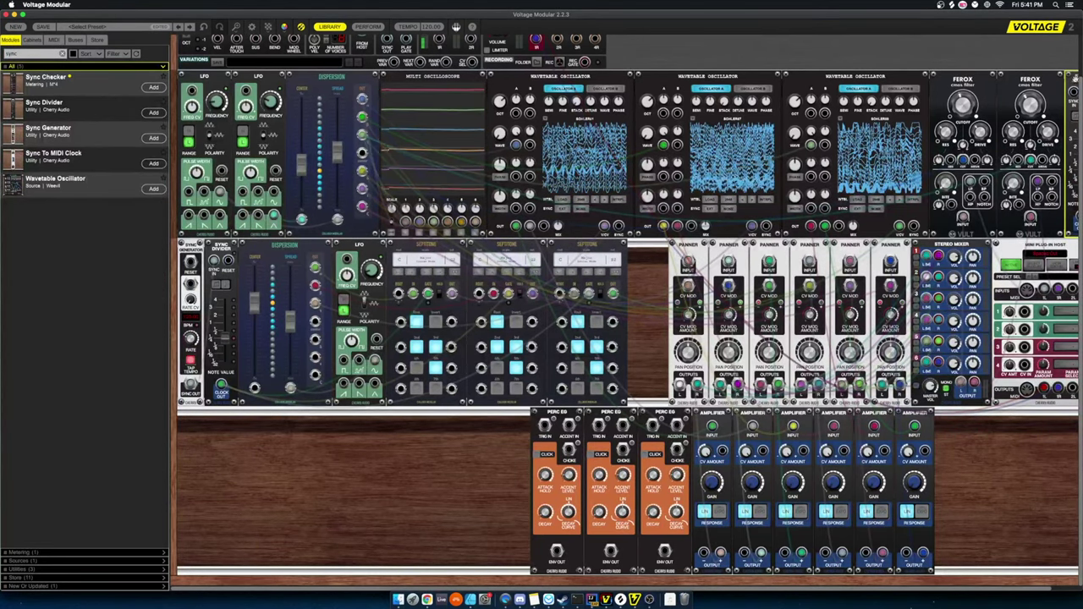
left_click(154, 112)
left_click(154, 112)
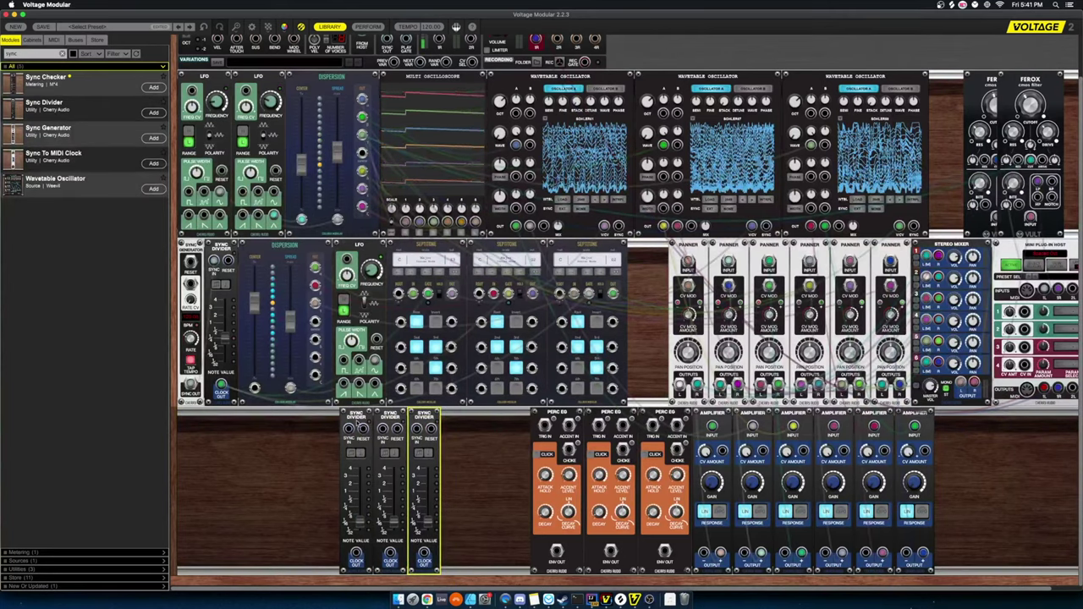
Patch the Sync Generator's sync output into the sync inputs of all three new Sync Dividers.
left_click_drag(190, 386, 348, 430)
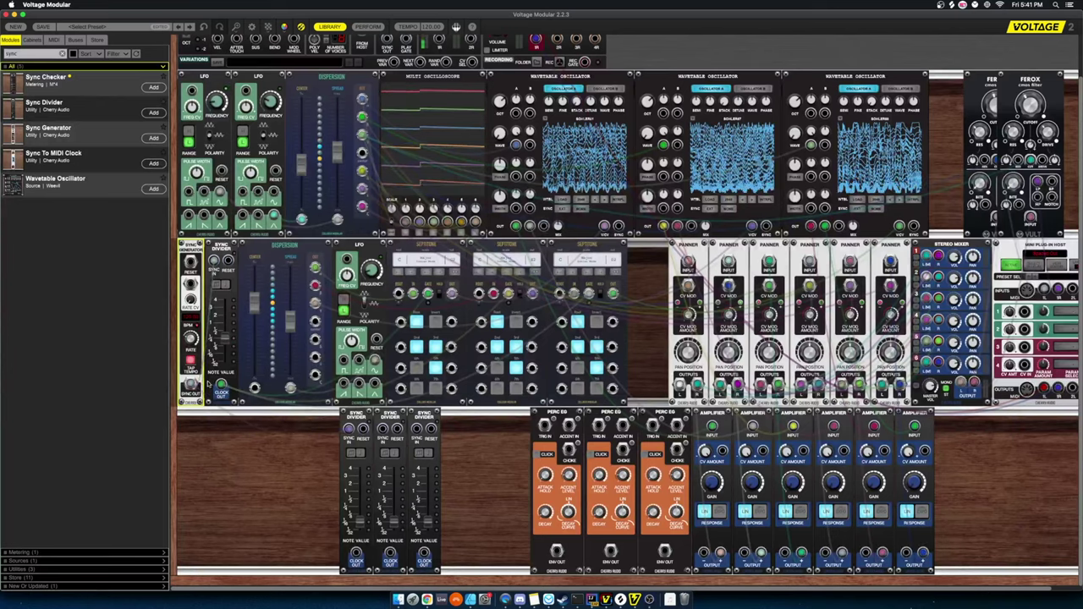
mouse_move(193, 385)
left_click_drag(274, 421, 383, 429)
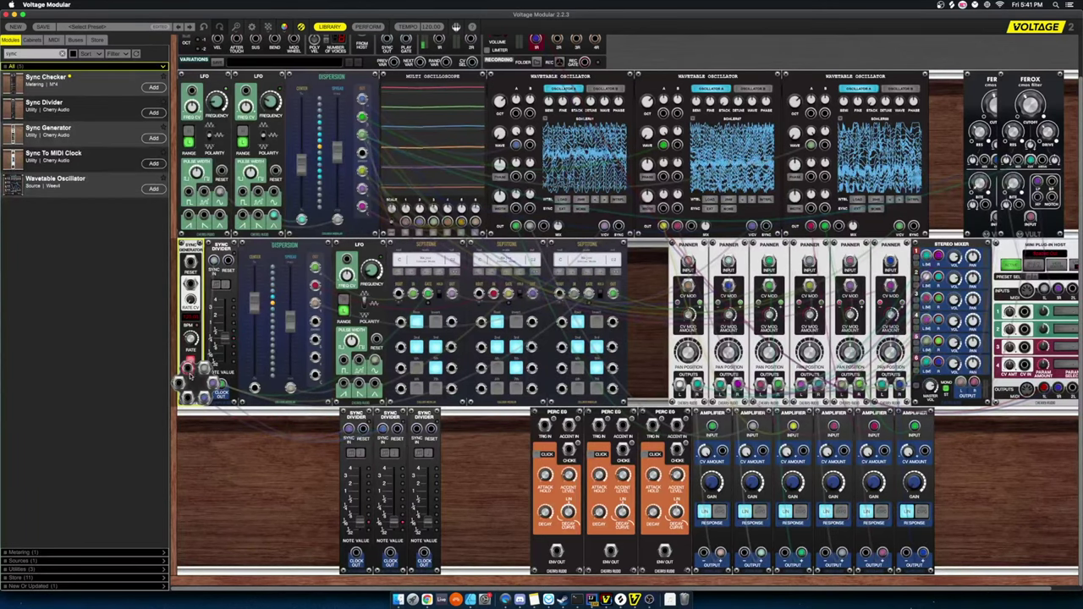
left_click_drag(191, 375, 416, 429)
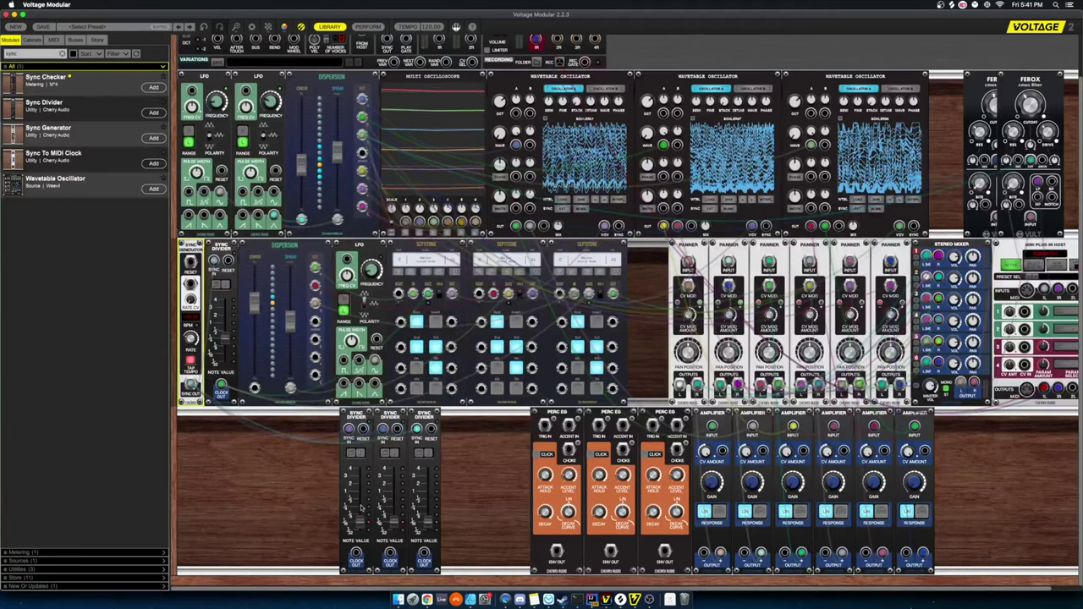
Adjust the note-value settings of the second and third new Sync Dividers and patch all three clock outputs into the matching Perc EG trigger inputs.
left_click_drag(391, 524, 430, 510)
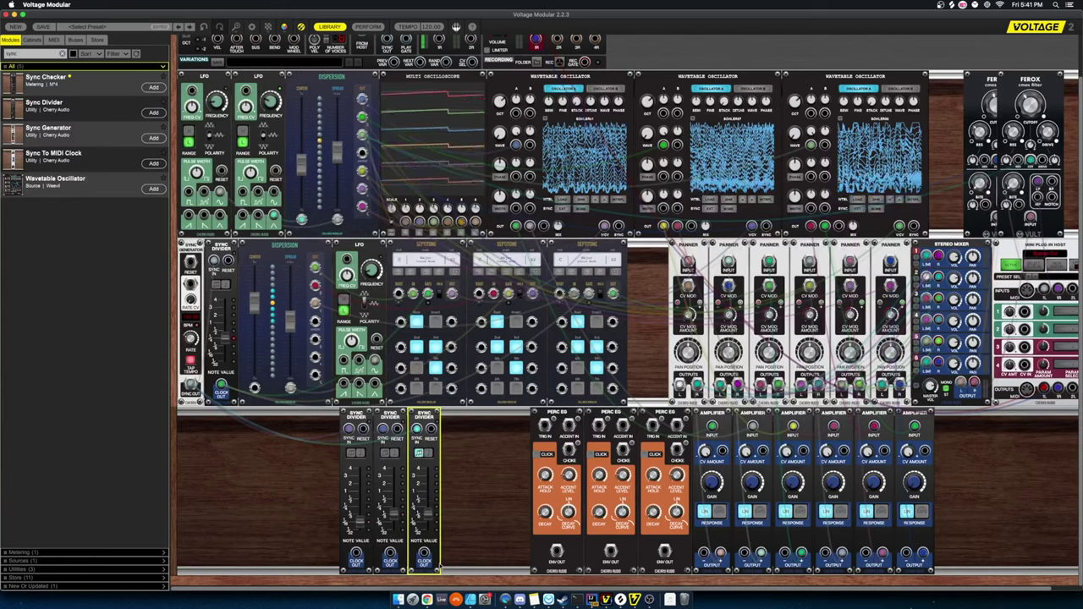
left_click_drag(424, 553, 652, 426)
left_click_drag(390, 555, 598, 426)
left_click_drag(356, 558, 545, 426)
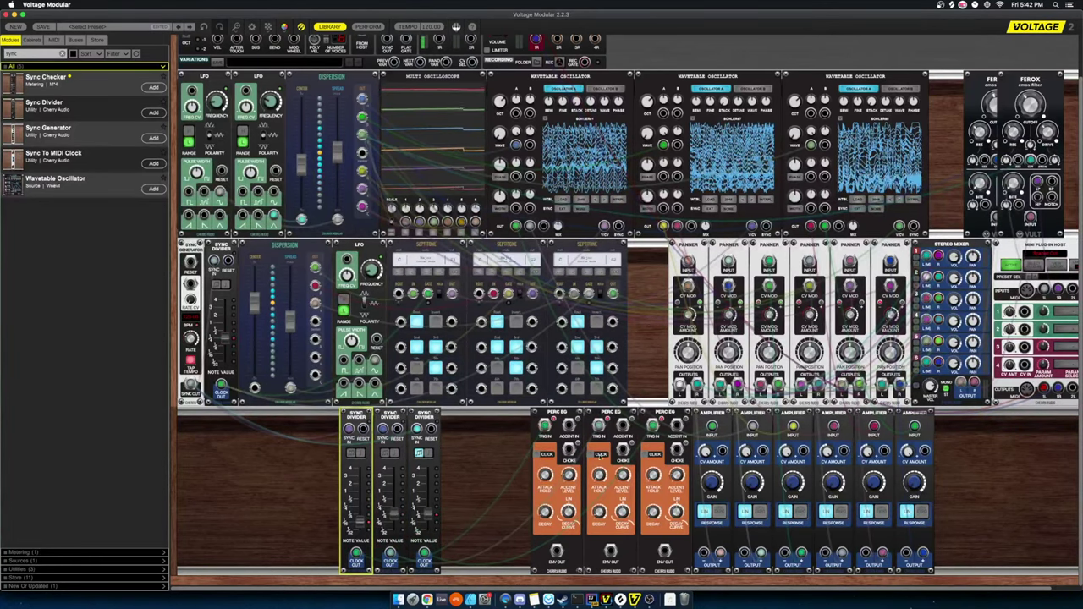
Patch the first Perc EG's envelope output into the CV inputs of Amplifiers 1 and 4, the second's into 2 and 5, the third's into 3 and 6.
left_click_drag(557, 552, 606, 531)
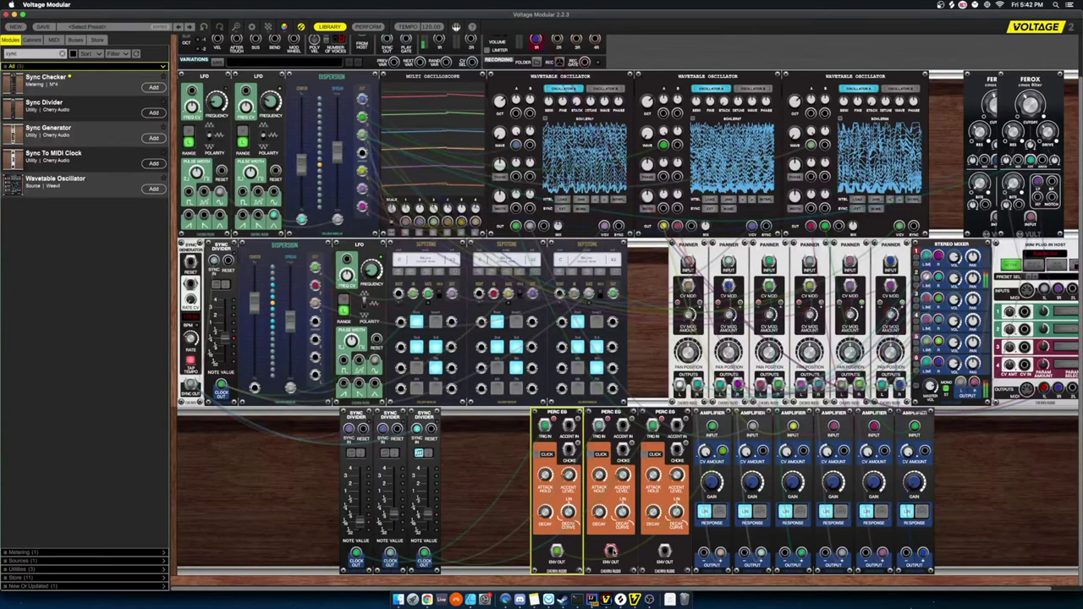
left_click(611, 550)
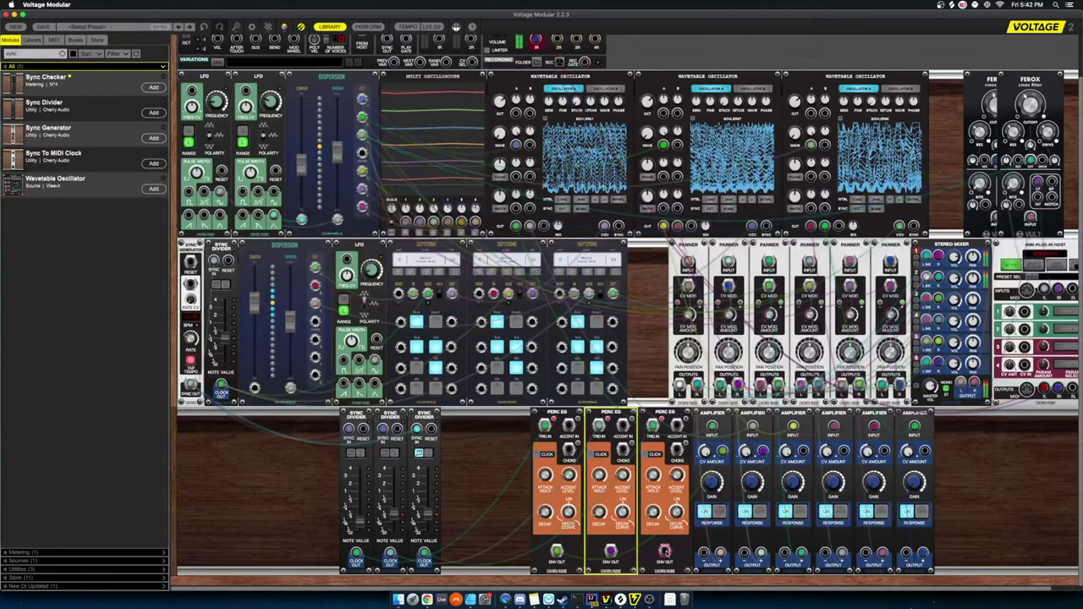
left_click_drag(666, 551, 804, 451)
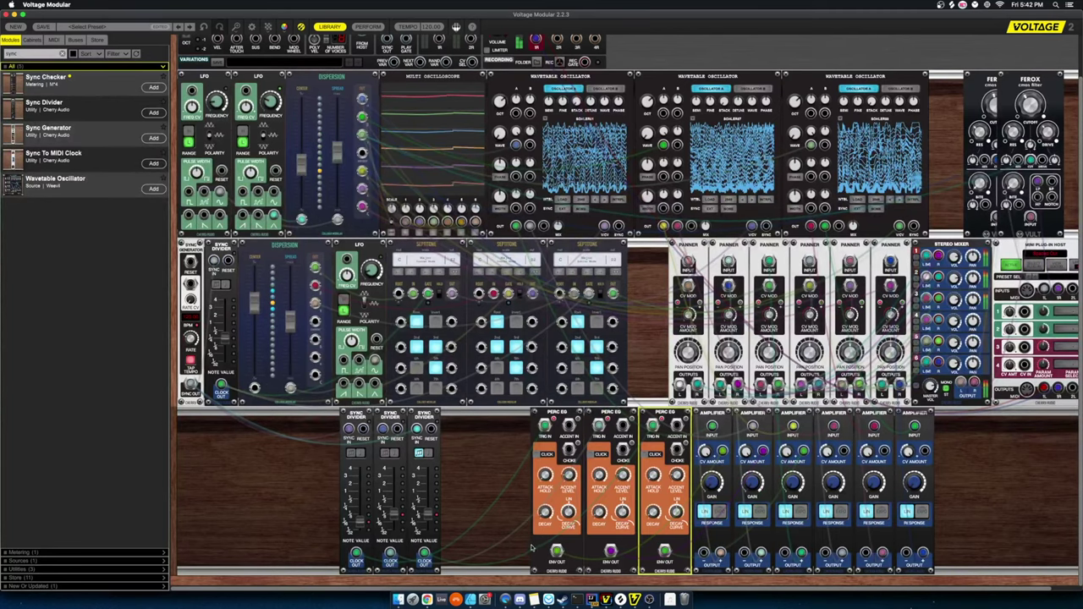
left_click_drag(556, 550, 844, 451)
left_click(611, 551)
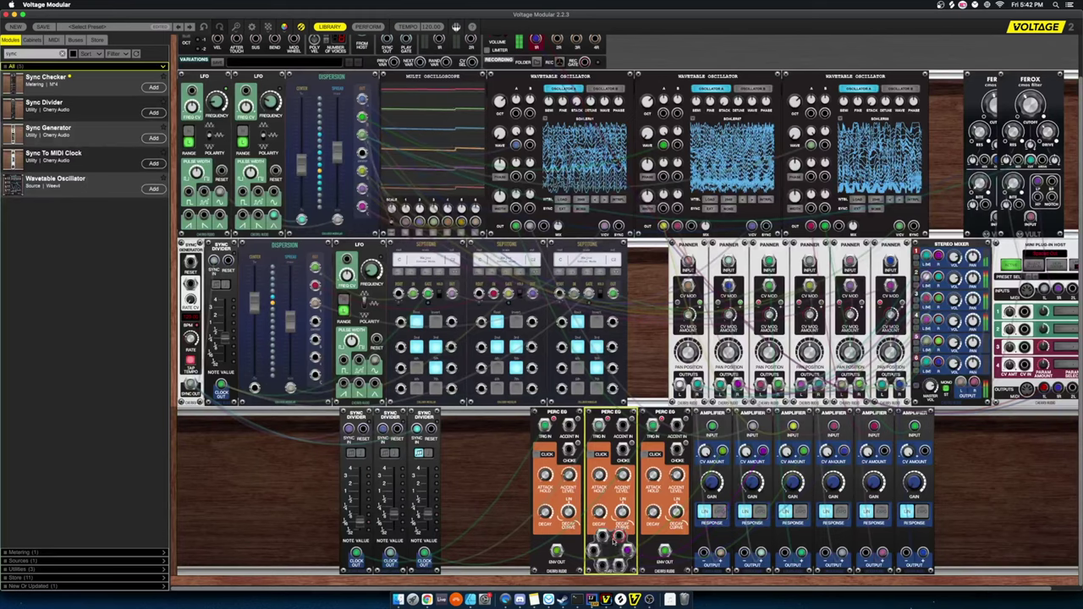
left_click_drag(615, 540, 885, 451)
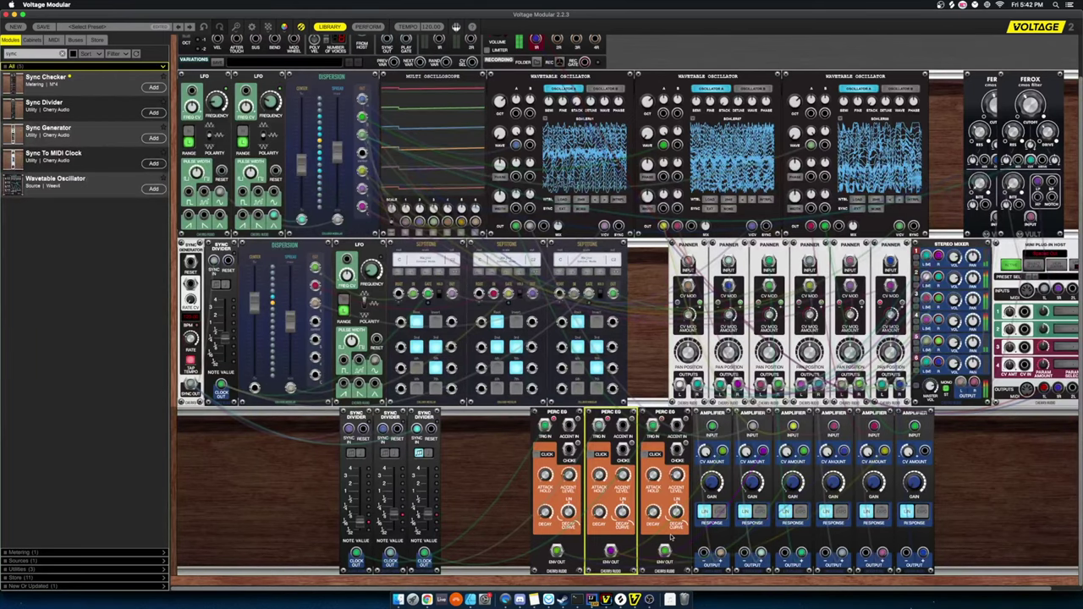
left_click(672, 535)
left_click_drag(664, 559, 907, 458)
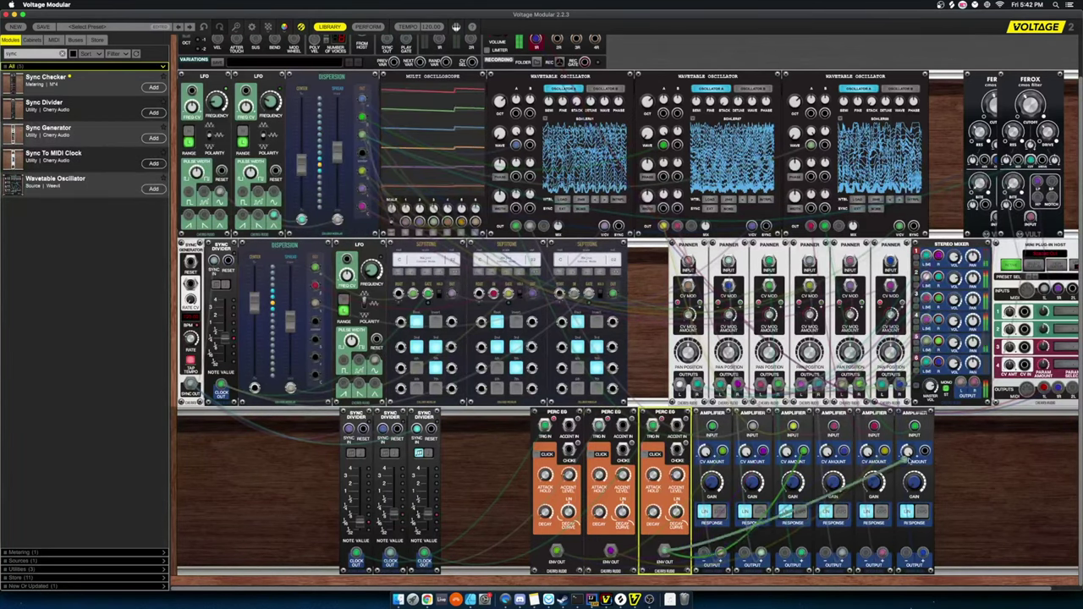
Adjust the main output volume and move the first Ferox filter so it no longer overlaps the second.
scroll(514, 97, "up", 2)
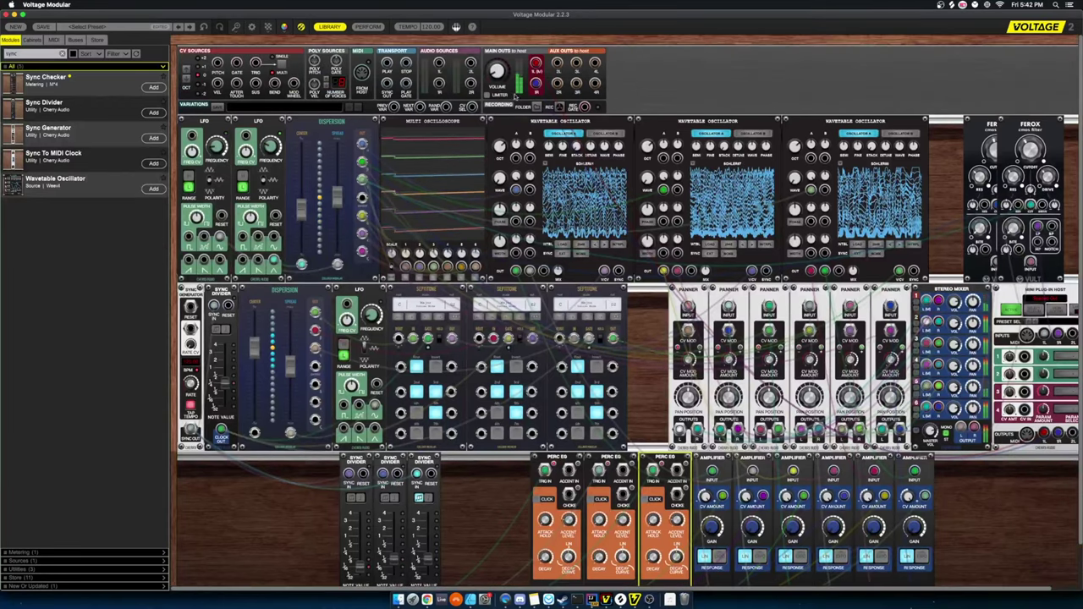
left_click_drag(497, 73, 499, 68)
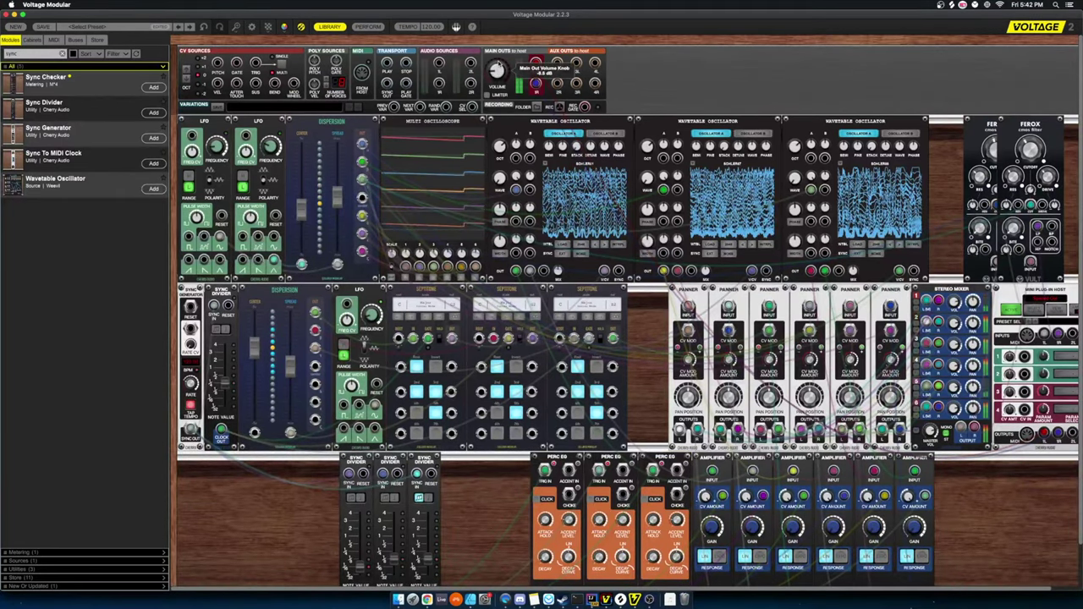
left_click_drag(991, 127, 956, 129)
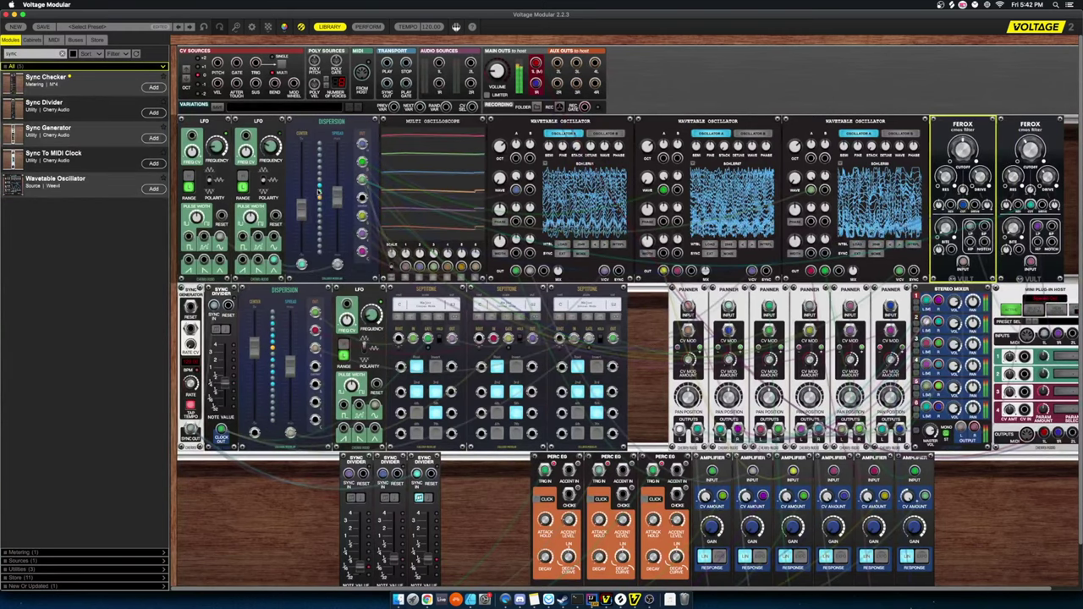
Raise the spread of the upper-row Dispersion module considerably and its center slightly.
left_click_drag(337, 197, 341, 153)
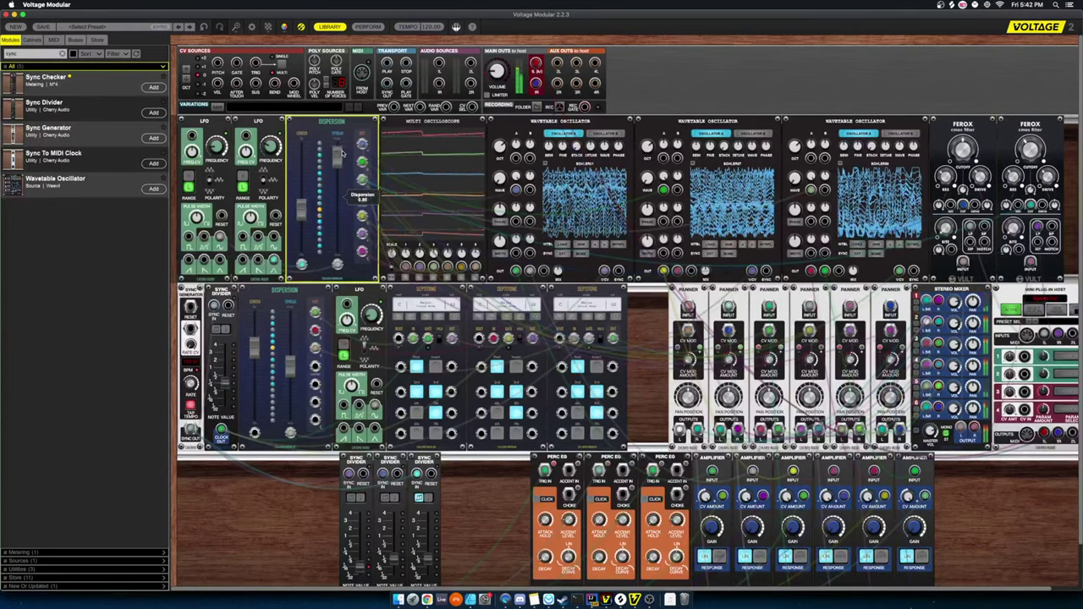
left_click_drag(302, 210, 301, 202)
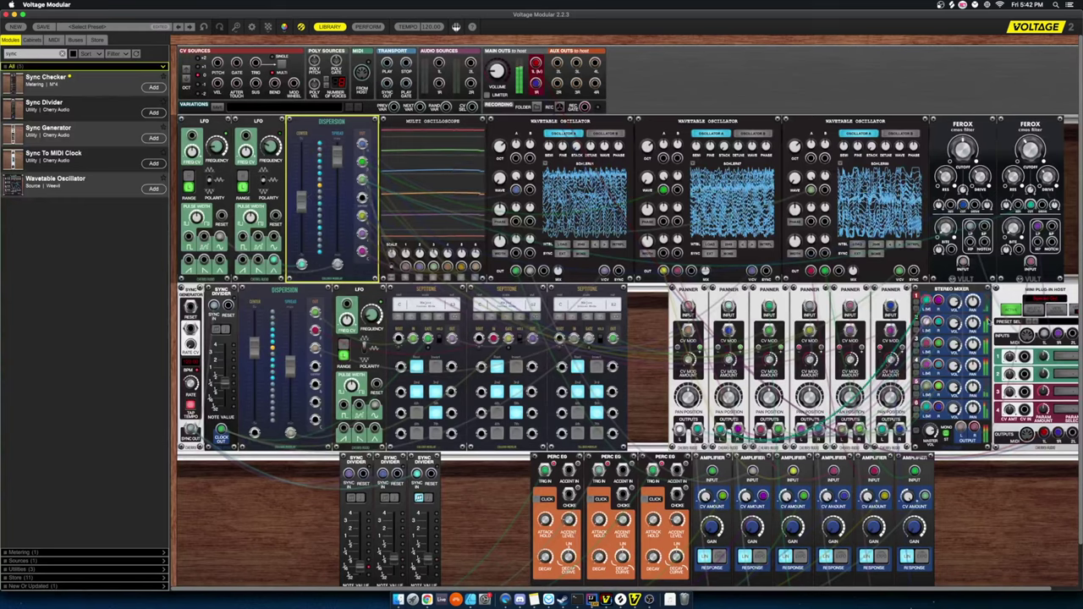
Check the hosted Spaced Out plug-in, close its window, and fine-tune the cutoff of both Ferox filters.
left_click(1054, 314)
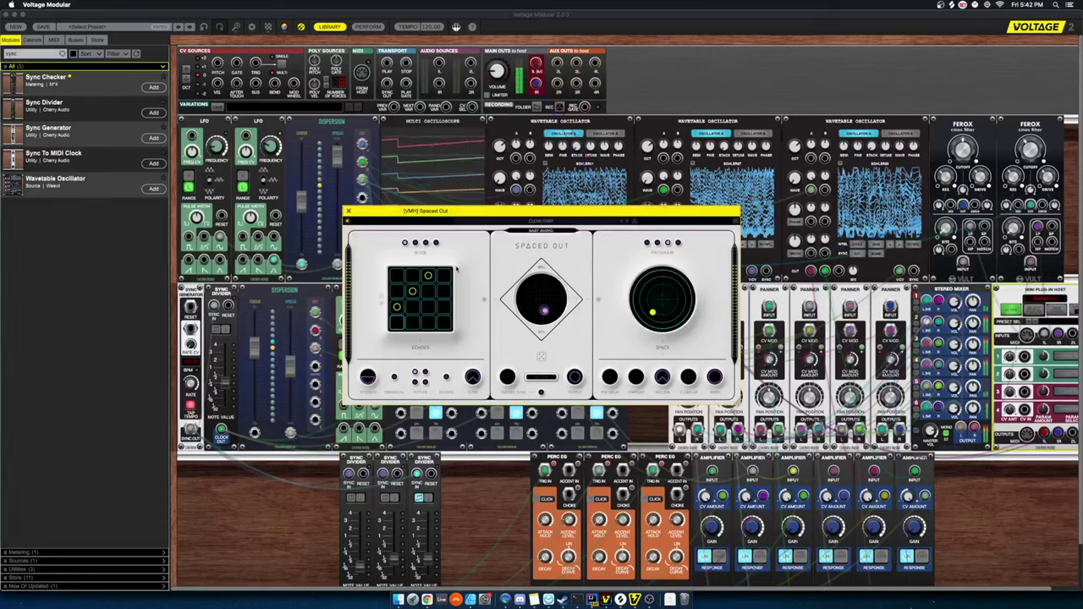
left_click(349, 210)
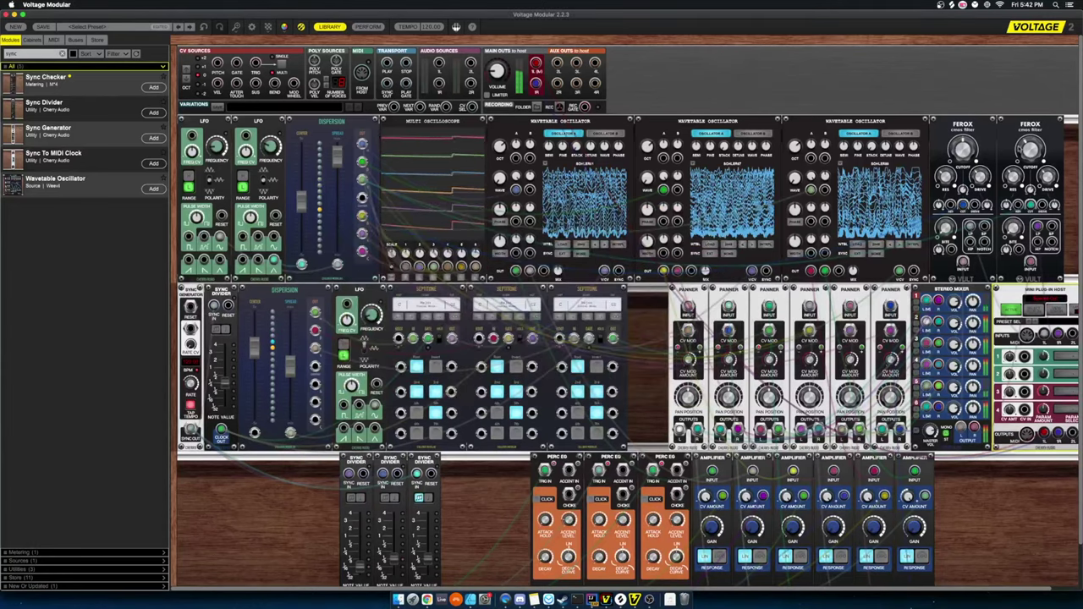
left_click(1029, 149)
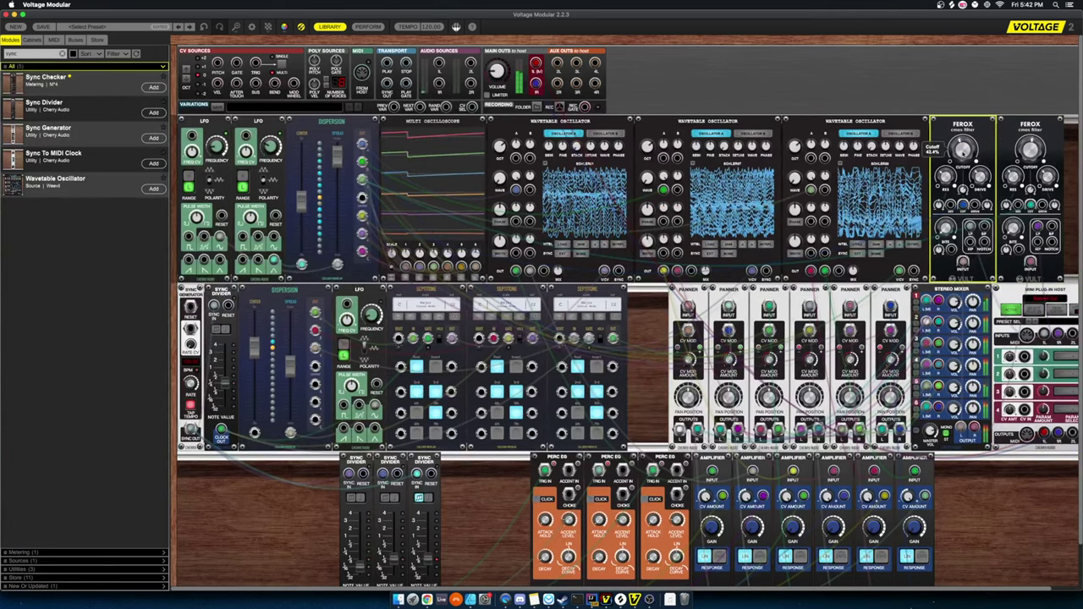
left_click(963, 150)
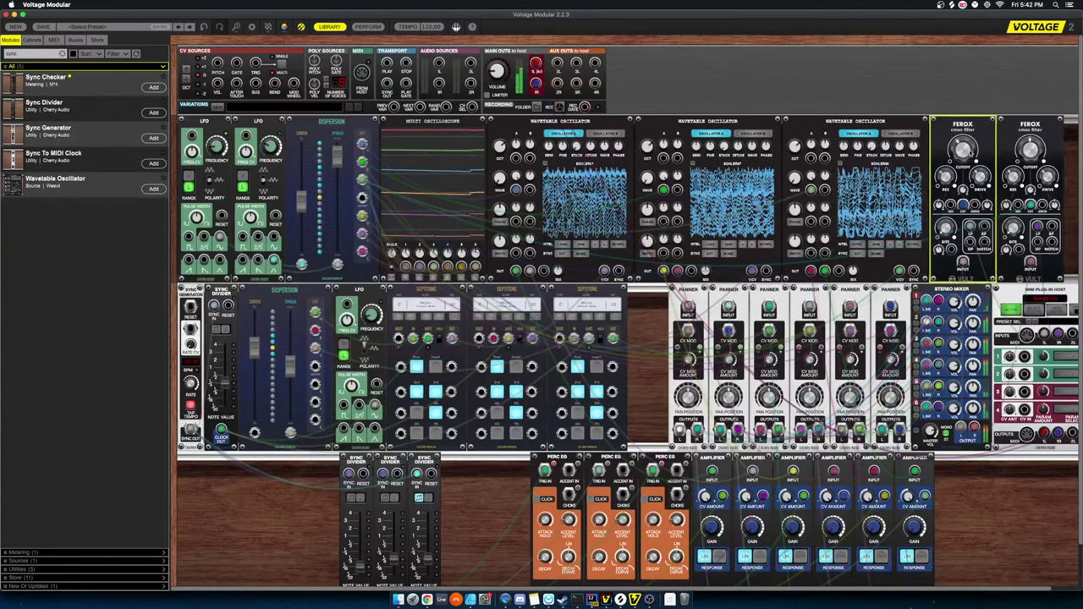
left_click_drag(1031, 150, 1038, 144)
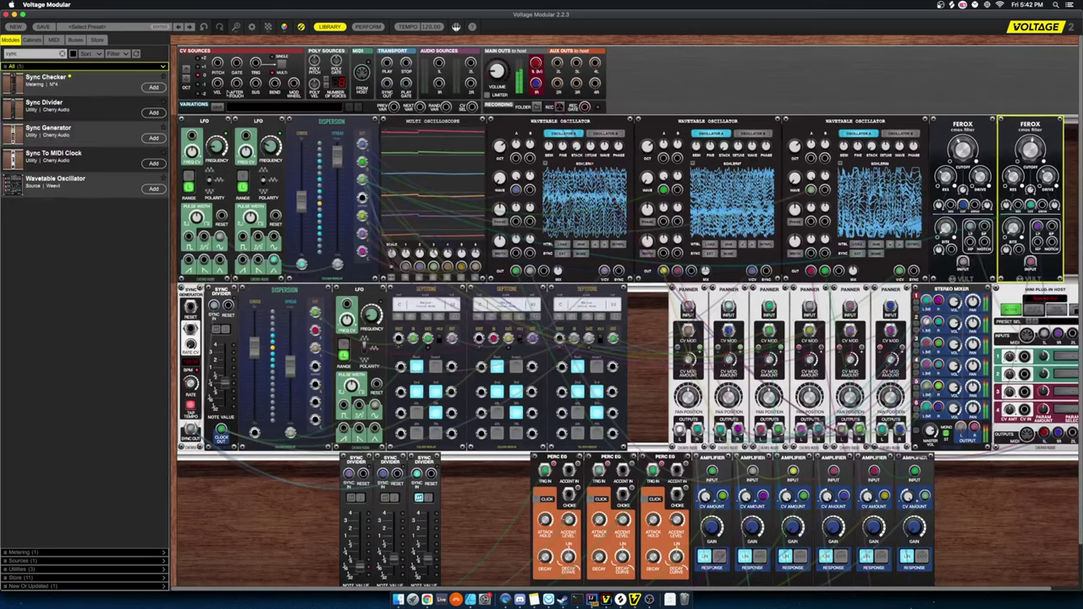
Search the module library for "disp" and add another Dispersion module after the Ferox filters in the upper row.
left_click(62, 53)
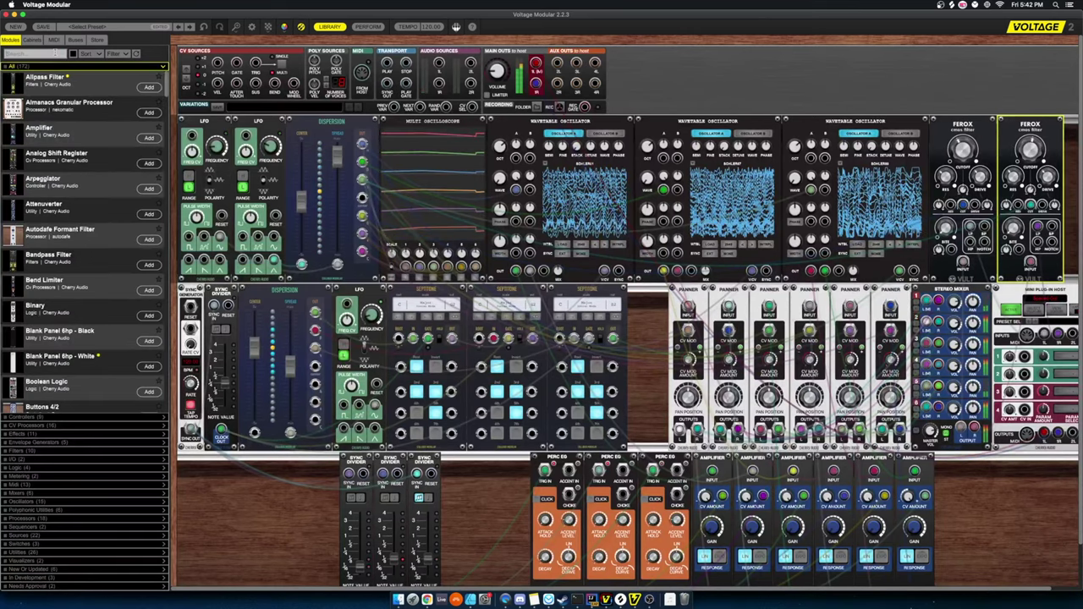
type("disp")
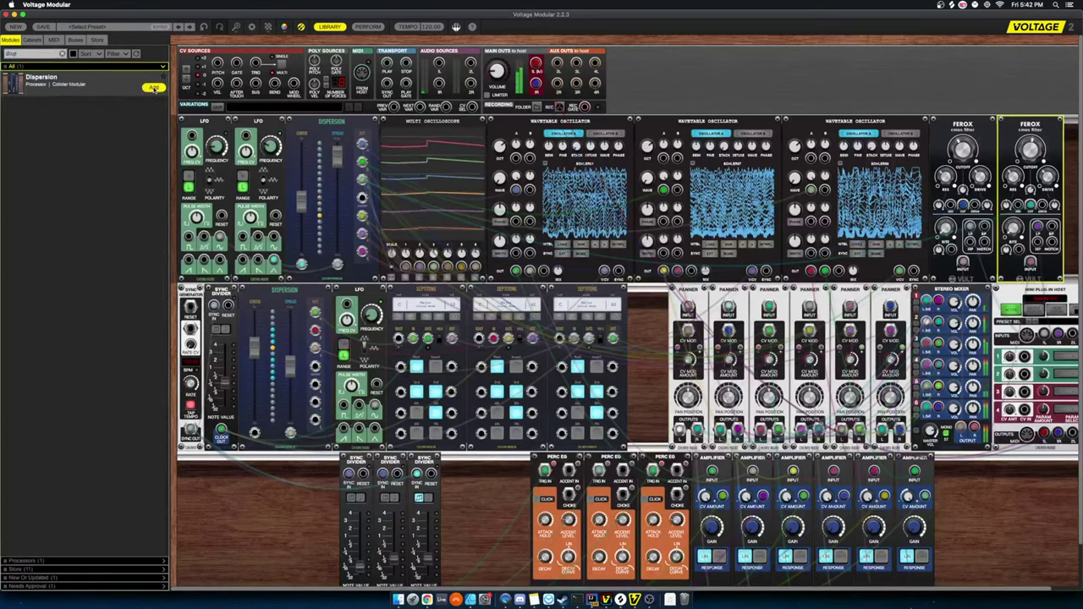
left_click(153, 87)
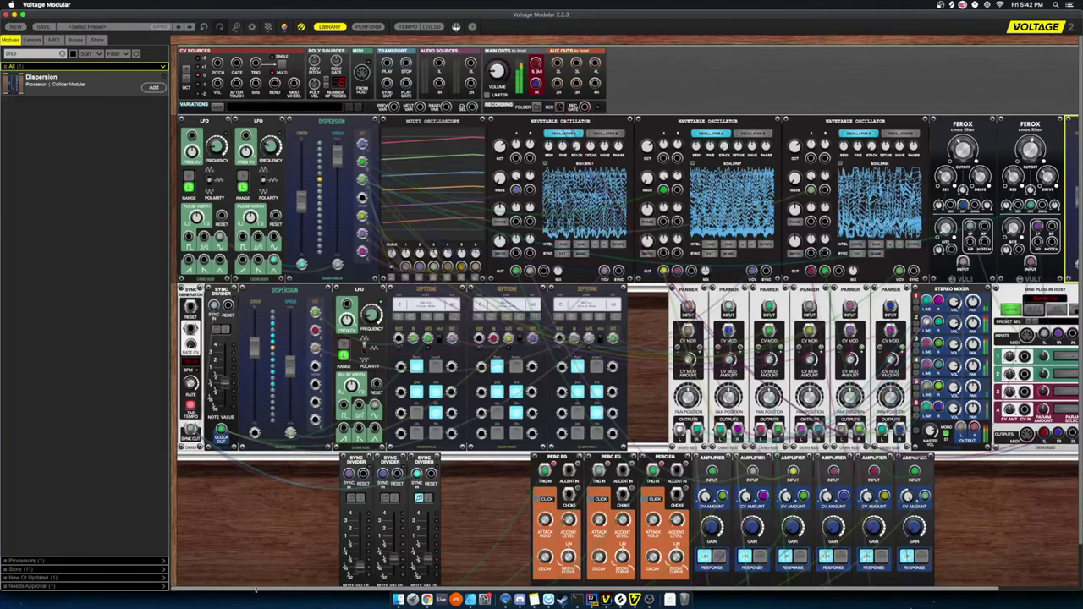
left_click_drag(327, 590, 406, 590)
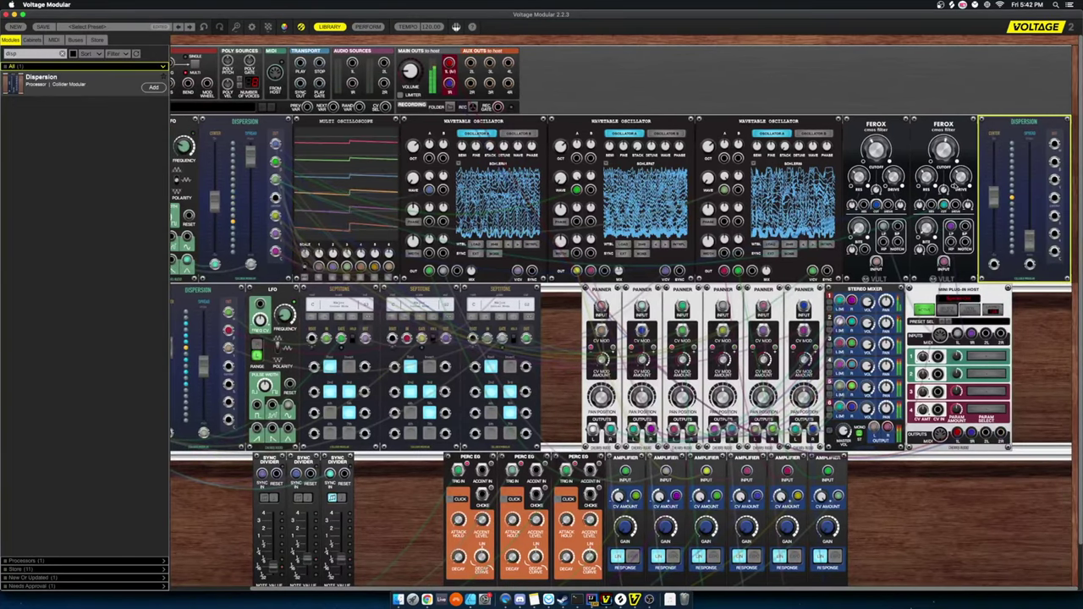